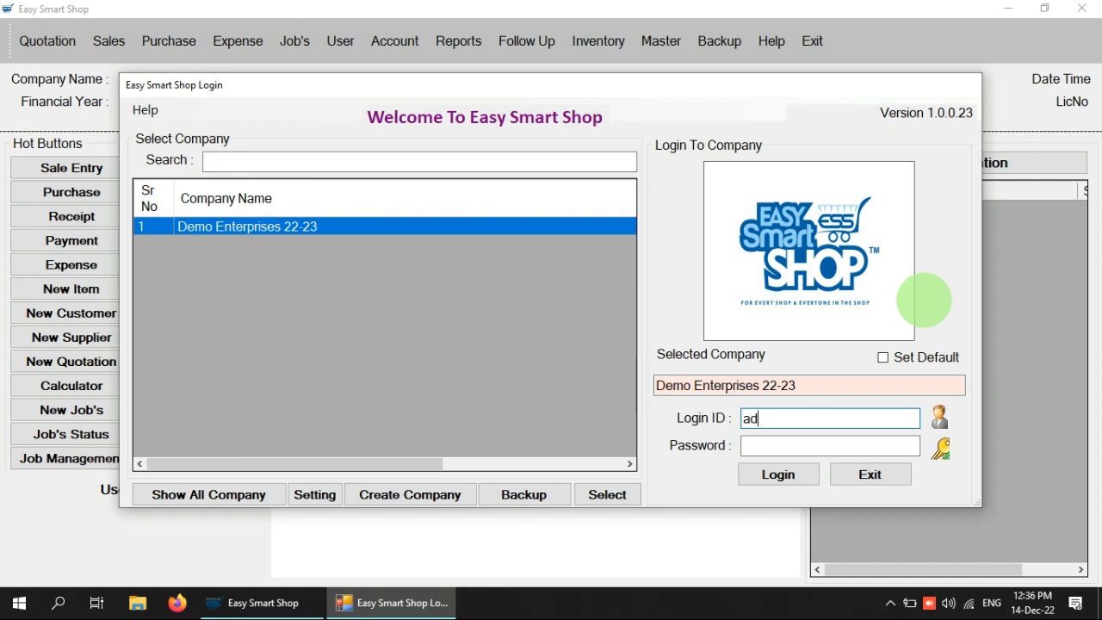
Log in to Demo Enterprises 2022-2023 as Administrator with the login ID and password
key(Tab)
text(admin)
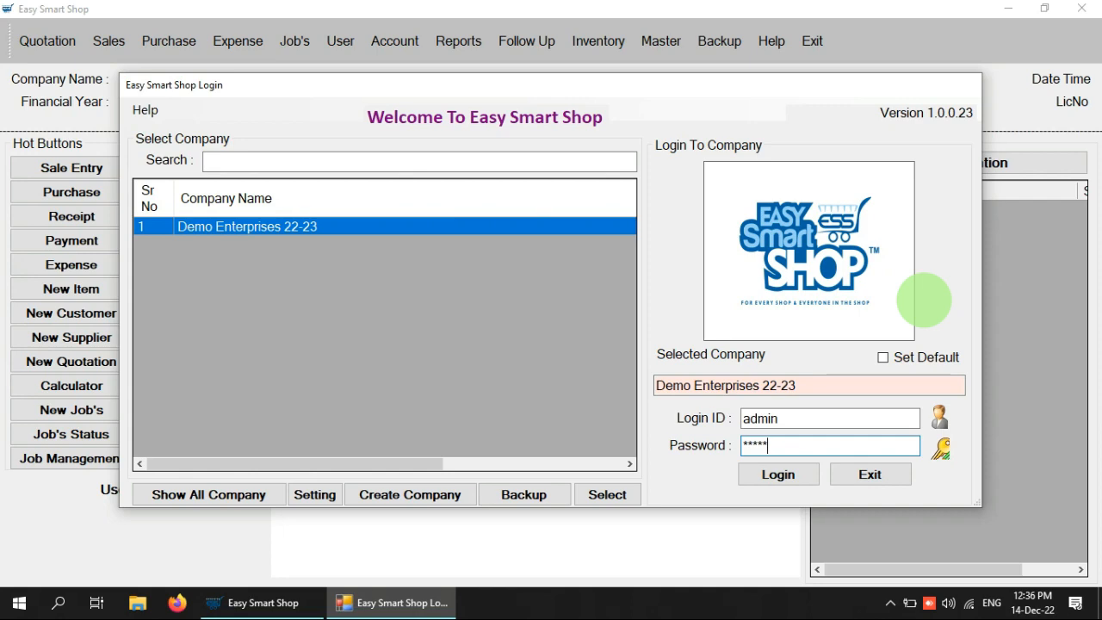
key(Return)
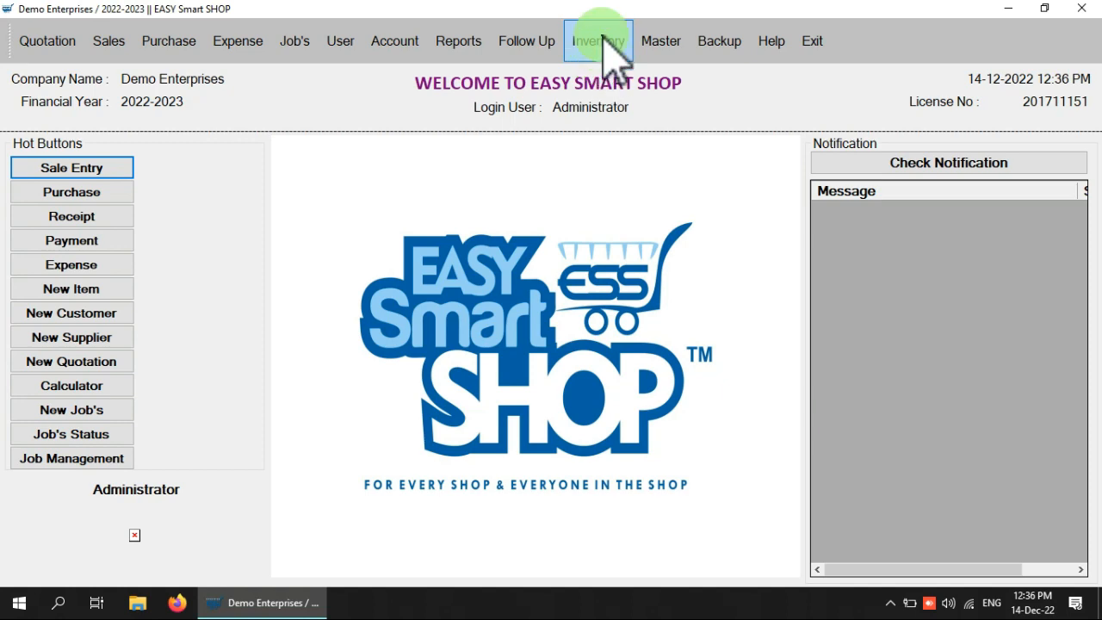
Open Item Master, check InActive and All Items, return to Active Items, then begin a new item
click(603, 43)
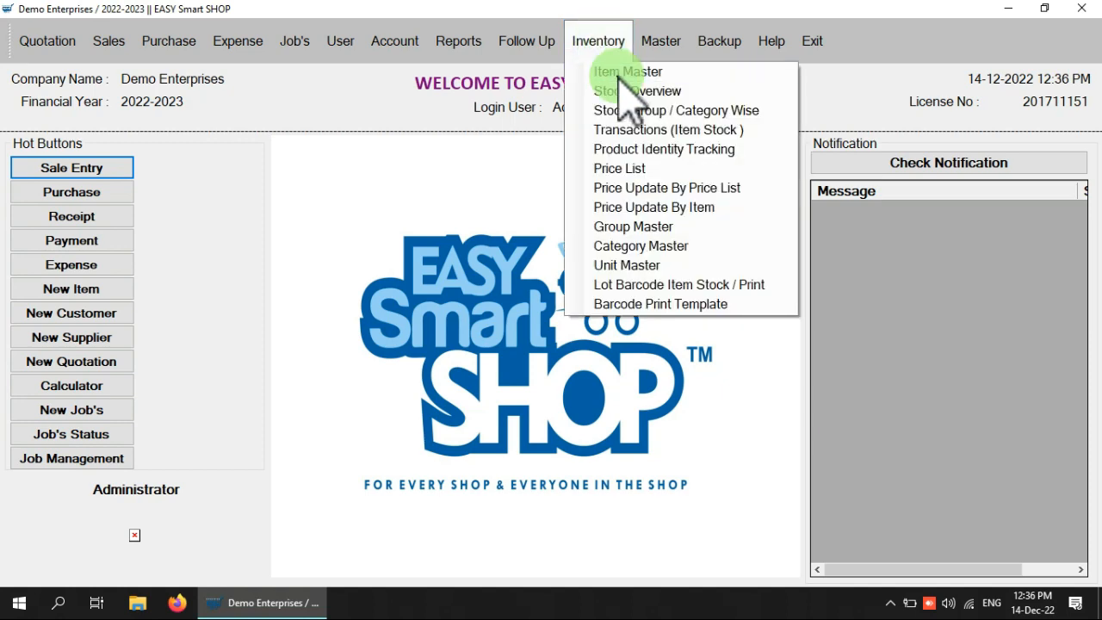
click(621, 74)
click(495, 268)
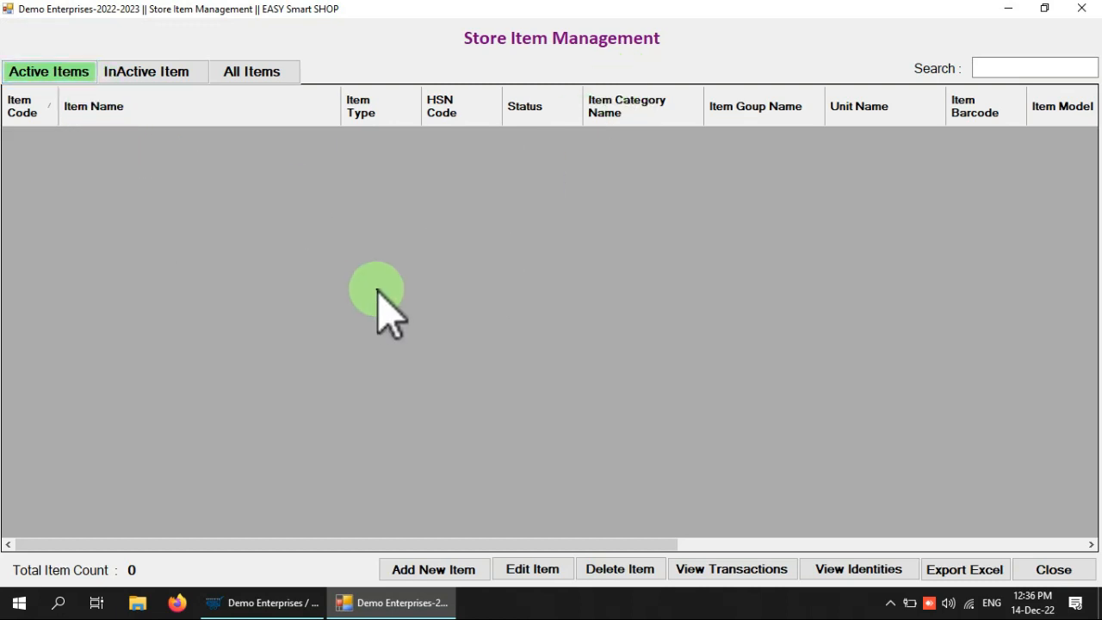
click(174, 73)
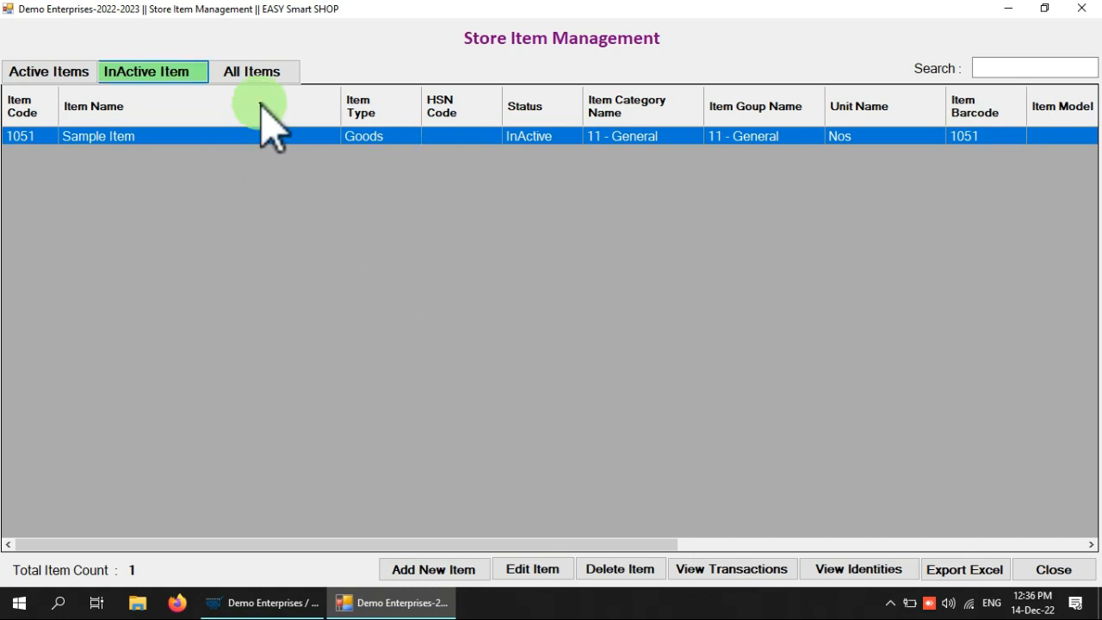
click(252, 74)
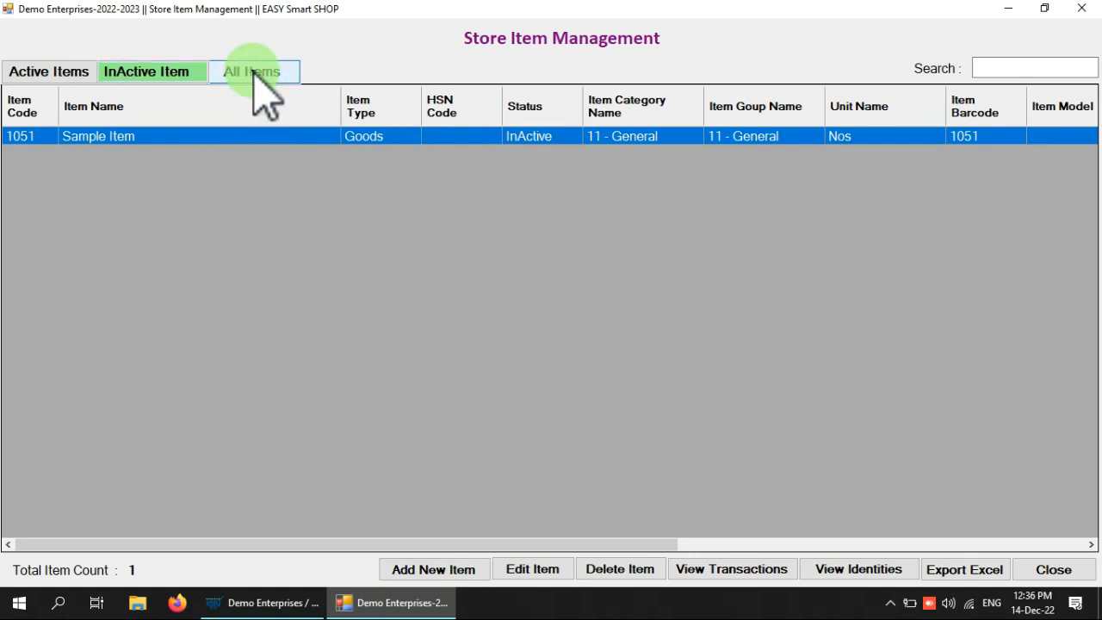
click(49, 73)
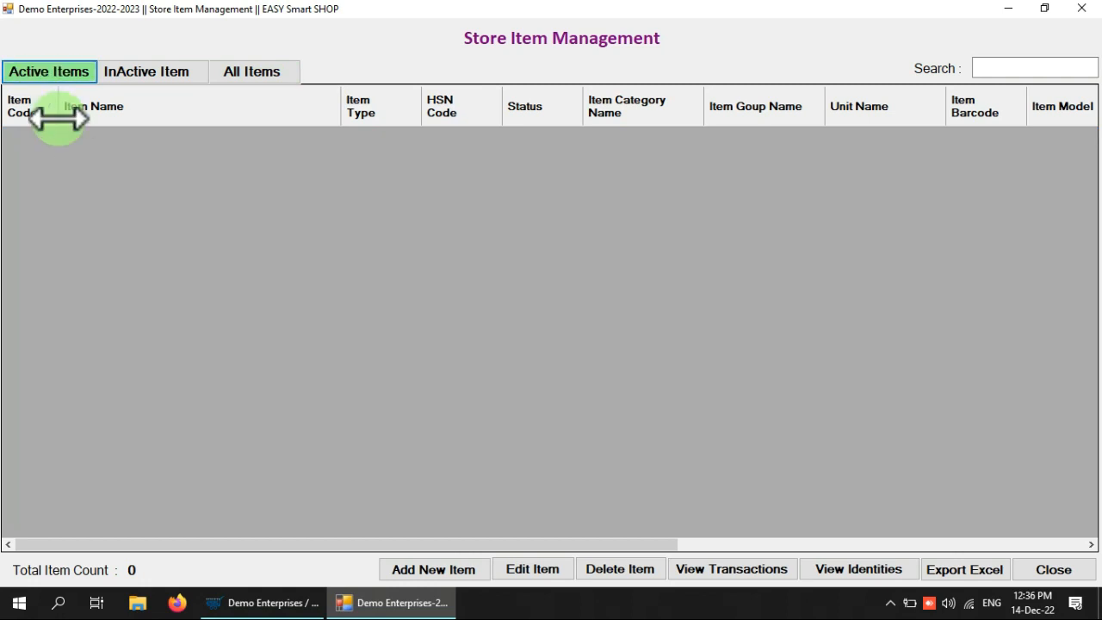
click(397, 574)
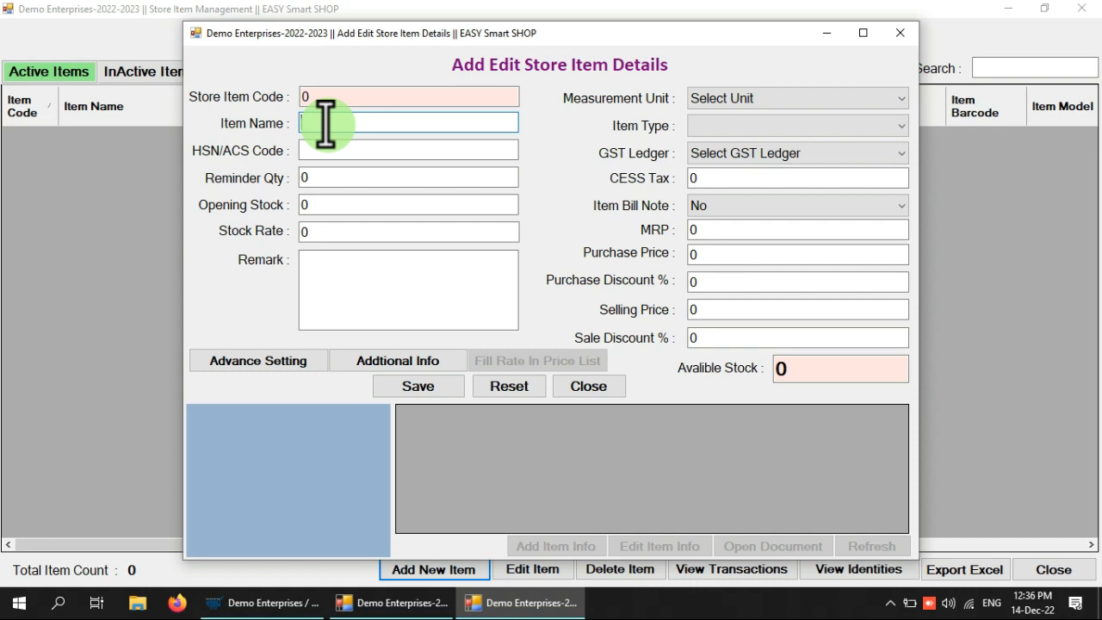
Name the new item 'Logitech Usb Mouse 230' and enter HSN/ACS code 1234567
text(Logitech)
text( Mouse)
key(BackSpace)
key(ctrl+Left)
text(Usb)
key(Right)
key(Right)
key(Right)
key(Right)
key(Right)
text(230)
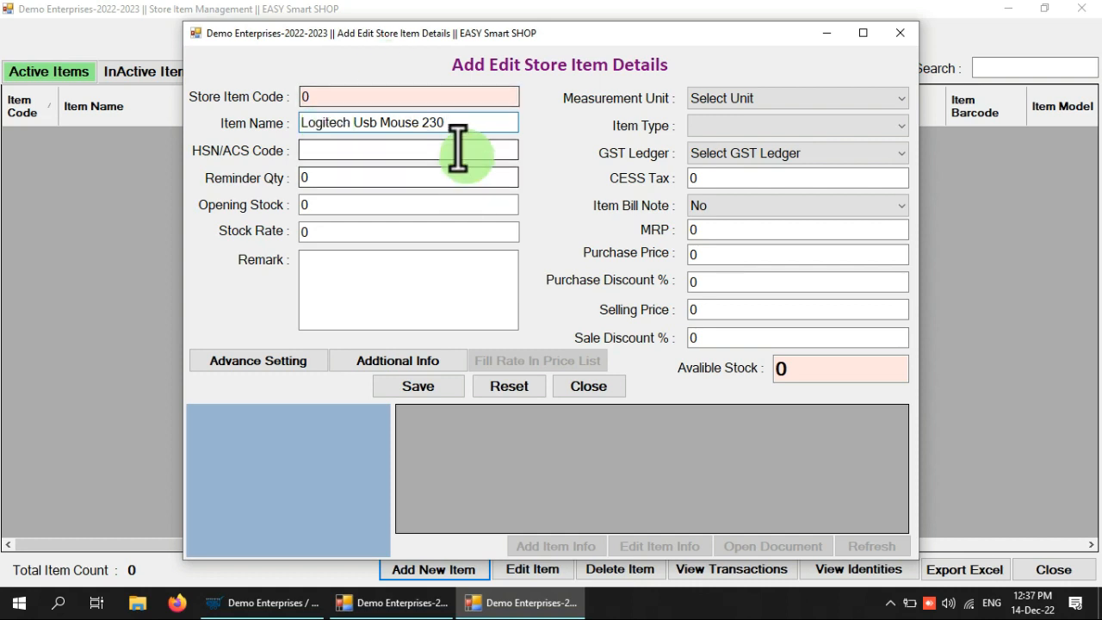
click(371, 151)
text(1234567)
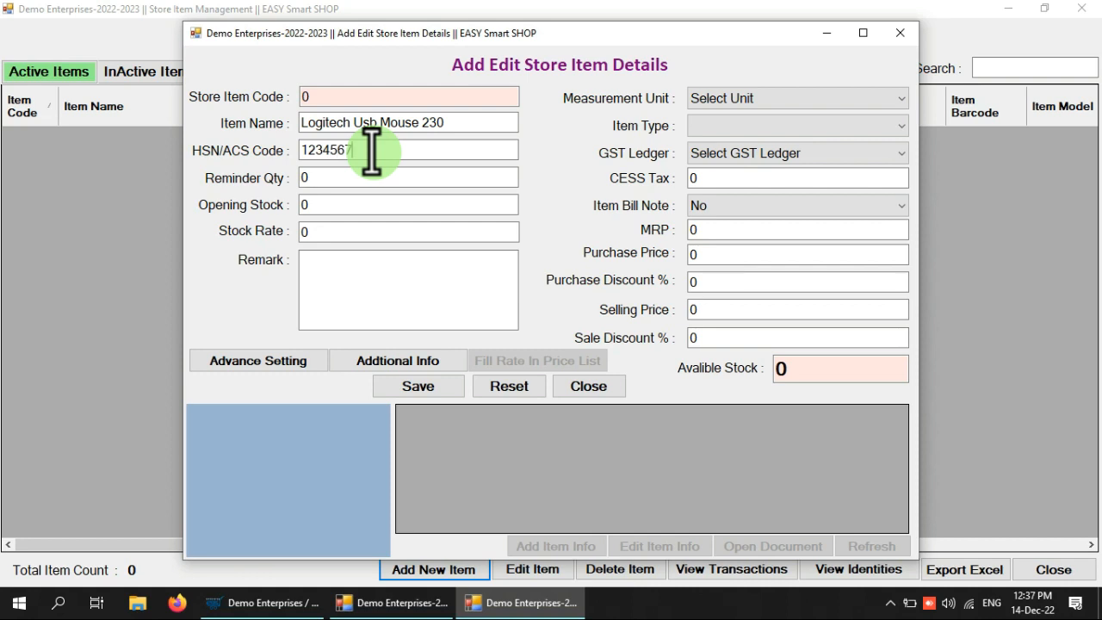
drag(312, 179, 208, 180)
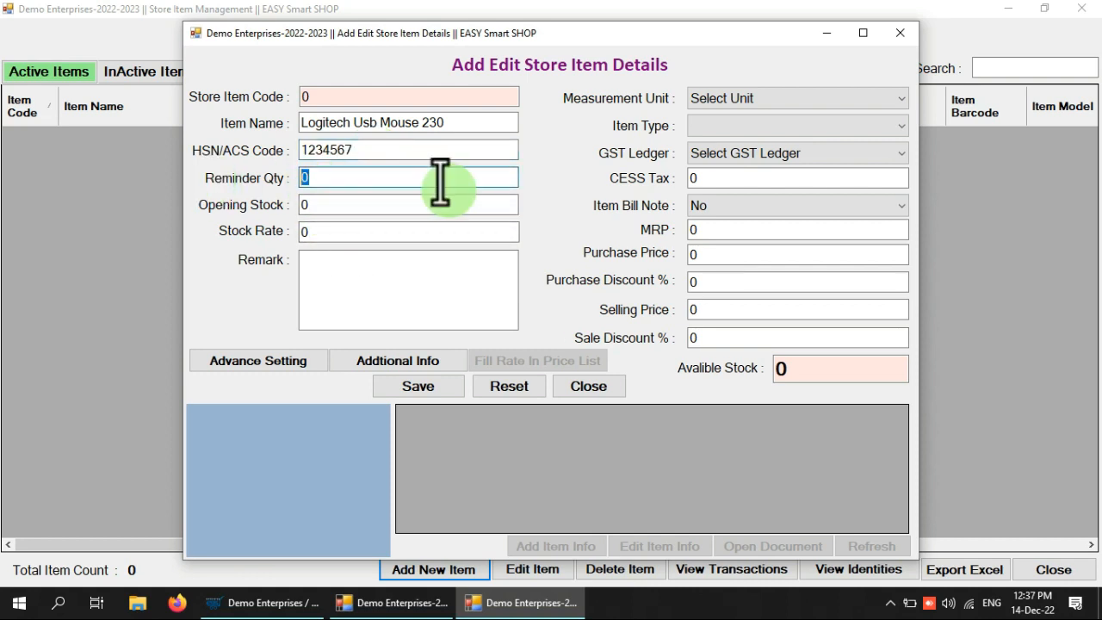
Enter Reminder Qty 4, Opening Stock 3 and Stock Rate 200 for the item
click(338, 180)
drag(337, 180, 272, 179)
text(4)
key(Tab)
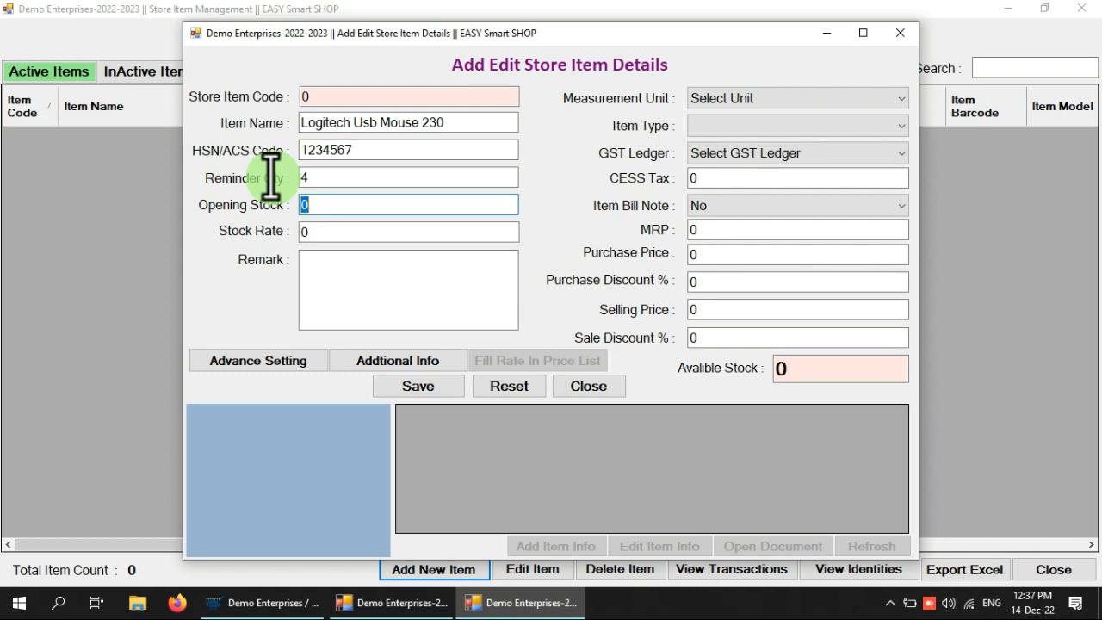
text(3)
key(Tab)
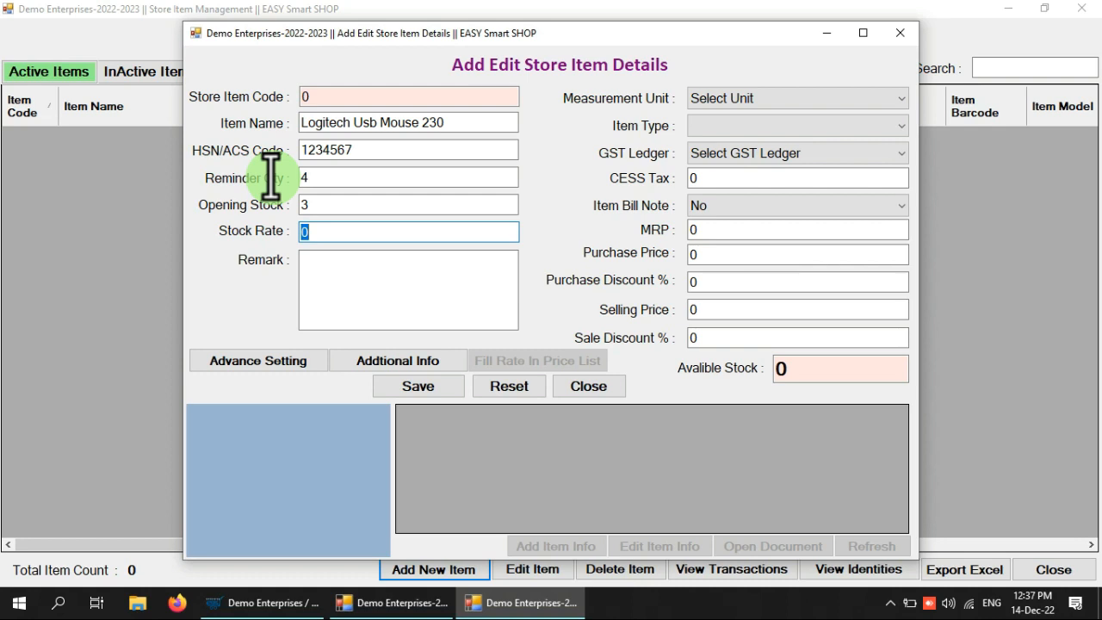
text(200)
Set the measurement unit to Nos and the item type to Goods
click(328, 288)
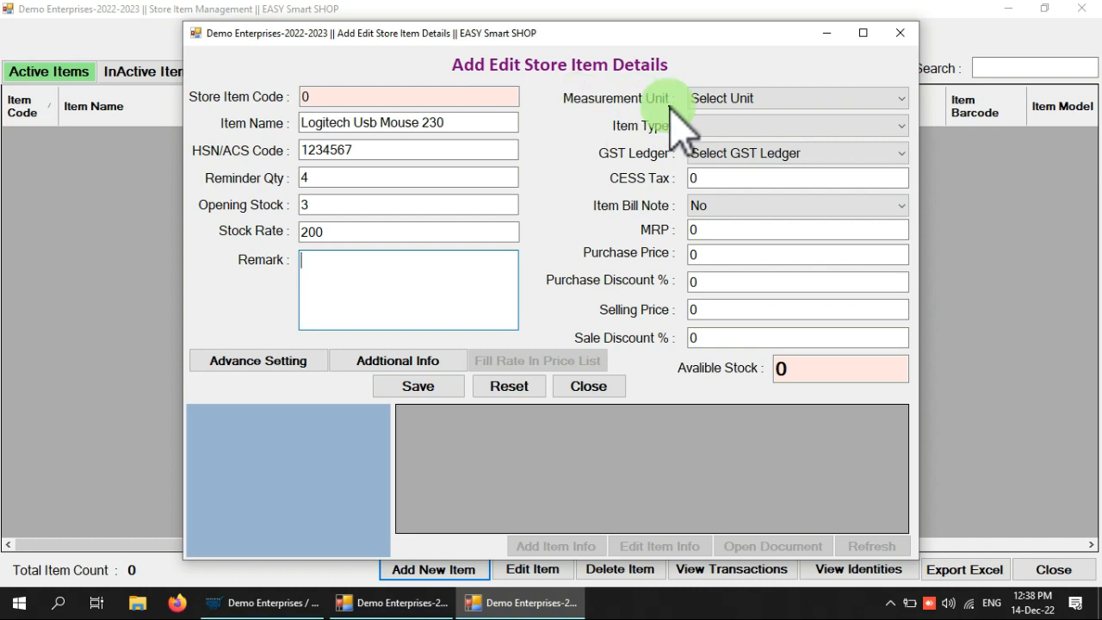
click(756, 100)
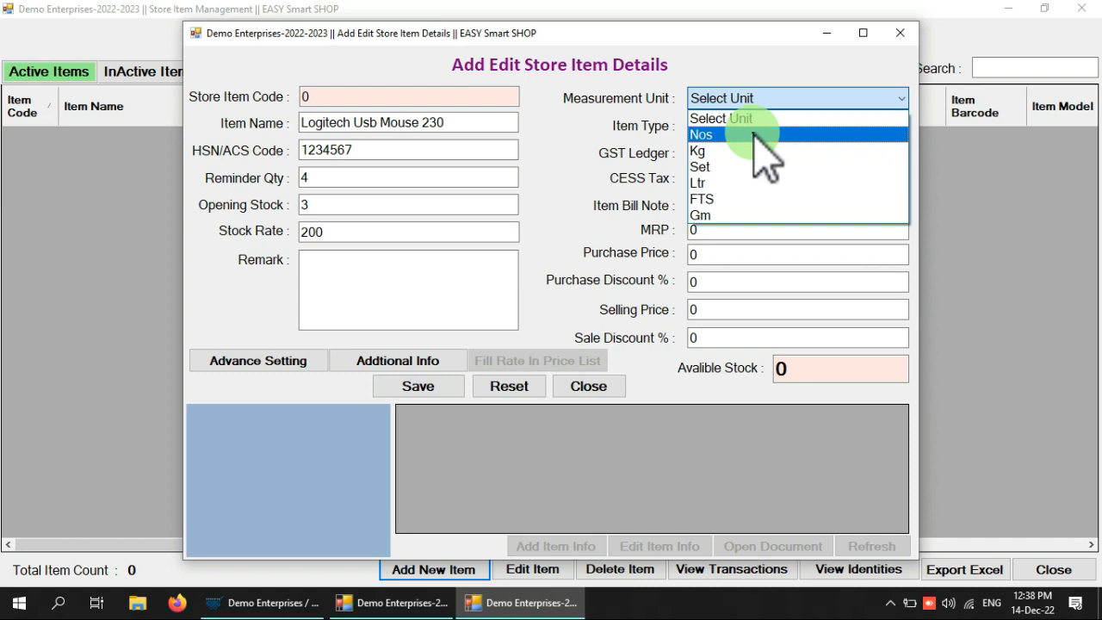
click(755, 134)
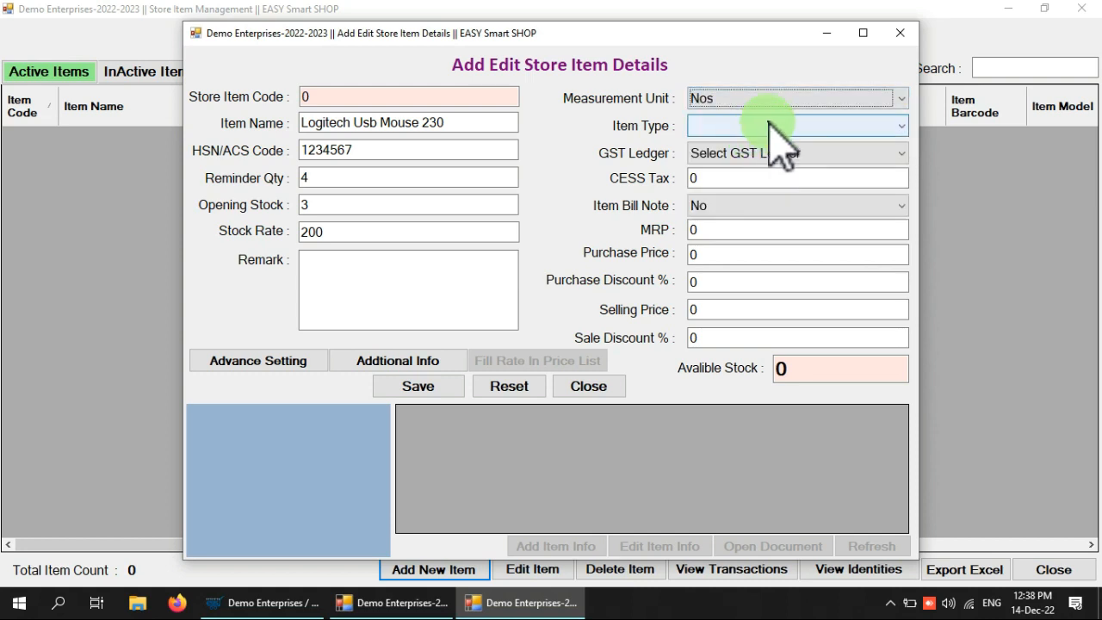
click(761, 129)
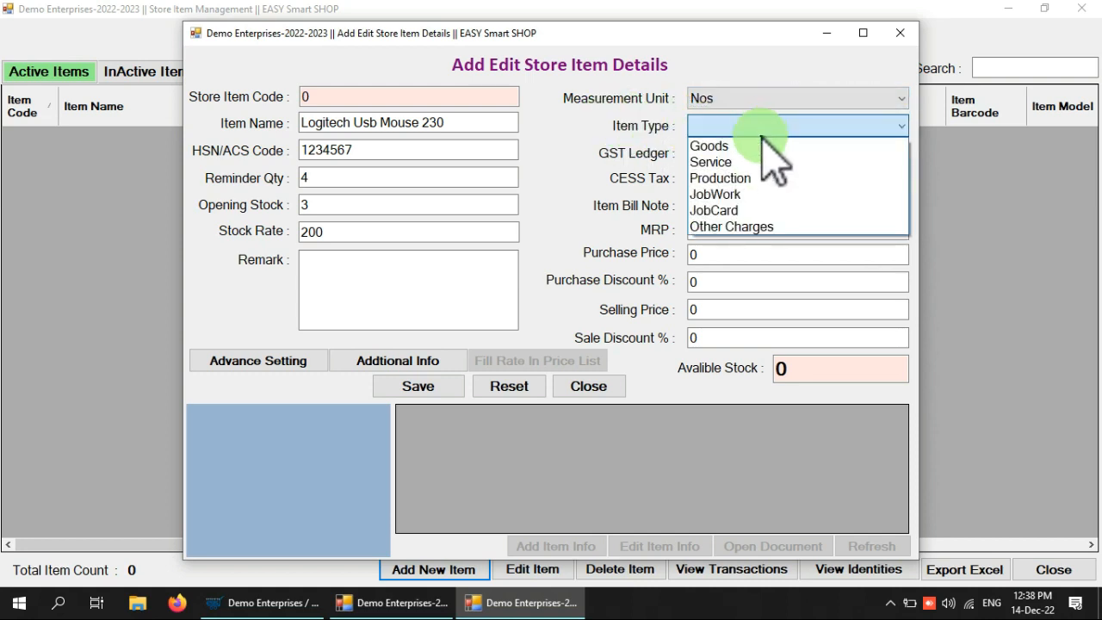
click(762, 147)
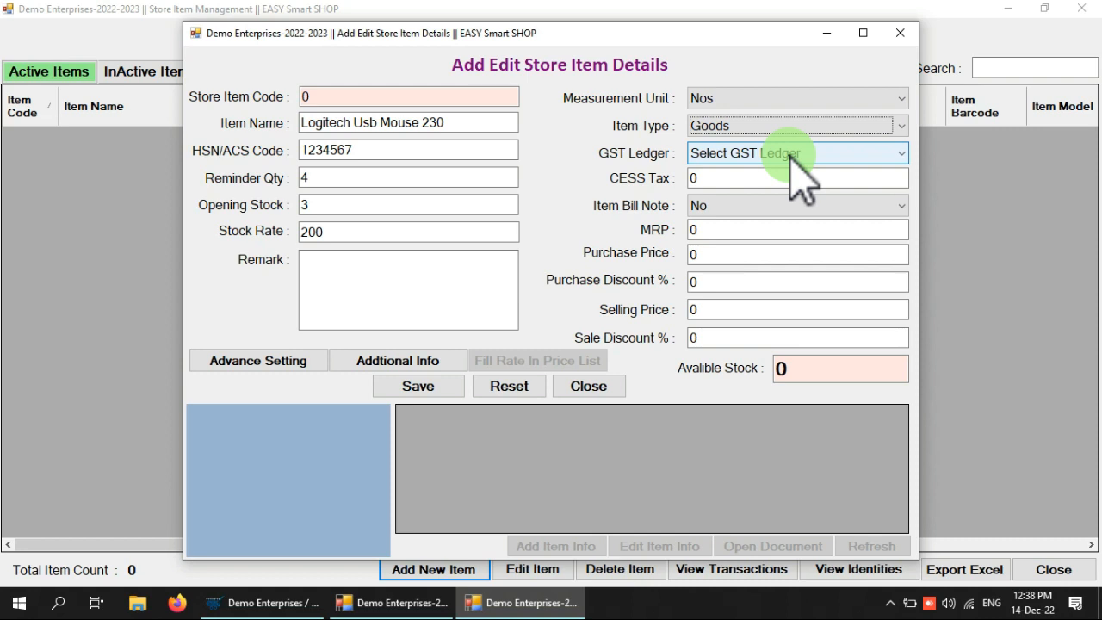
Choose the GST @ 18% ledger, enter CESS Tax 0 and set Item Bill Note to Yes
click(799, 163)
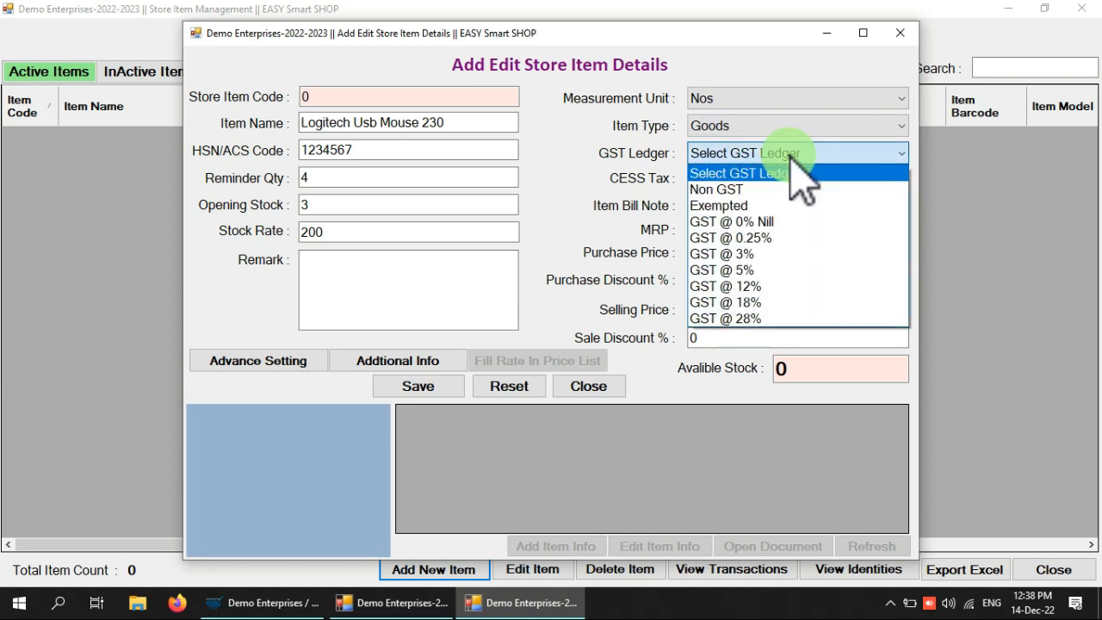
click(797, 302)
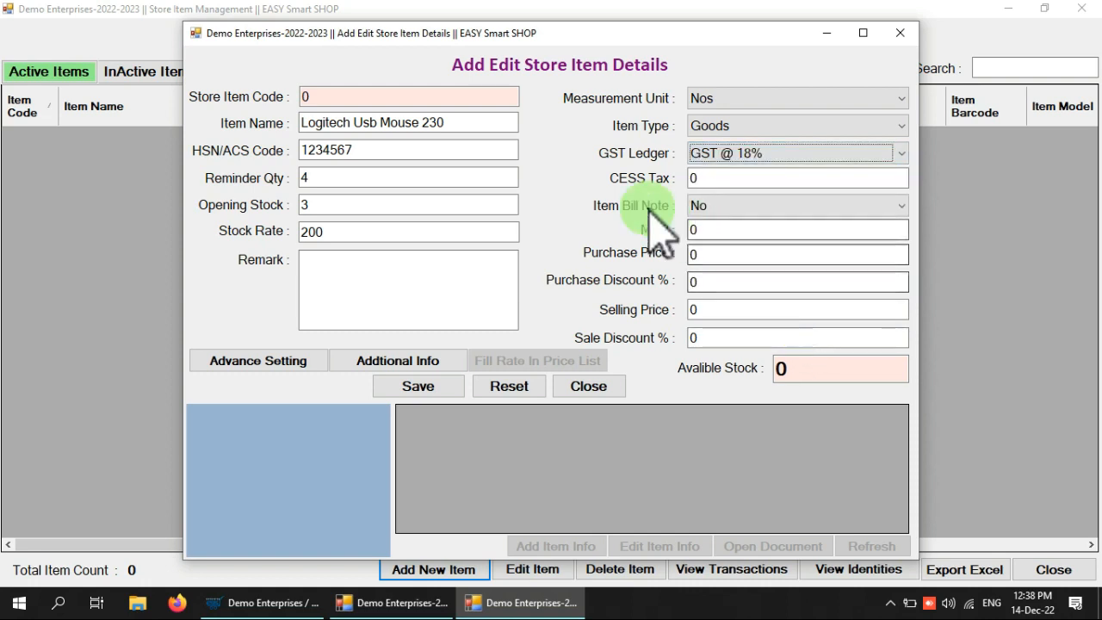
click(696, 178)
text(0)
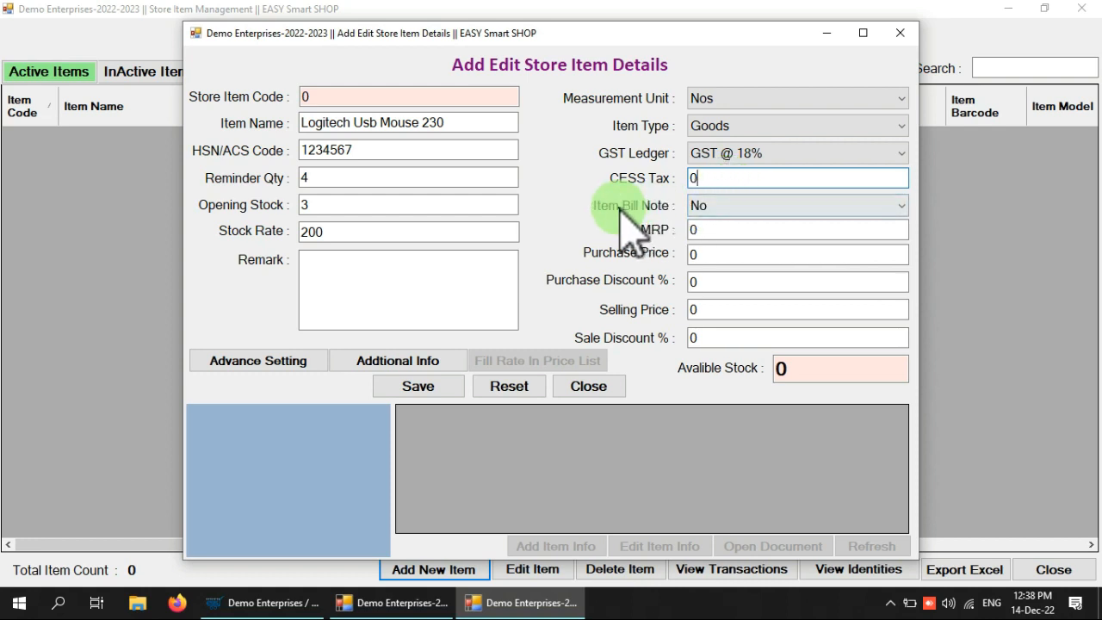
click(748, 207)
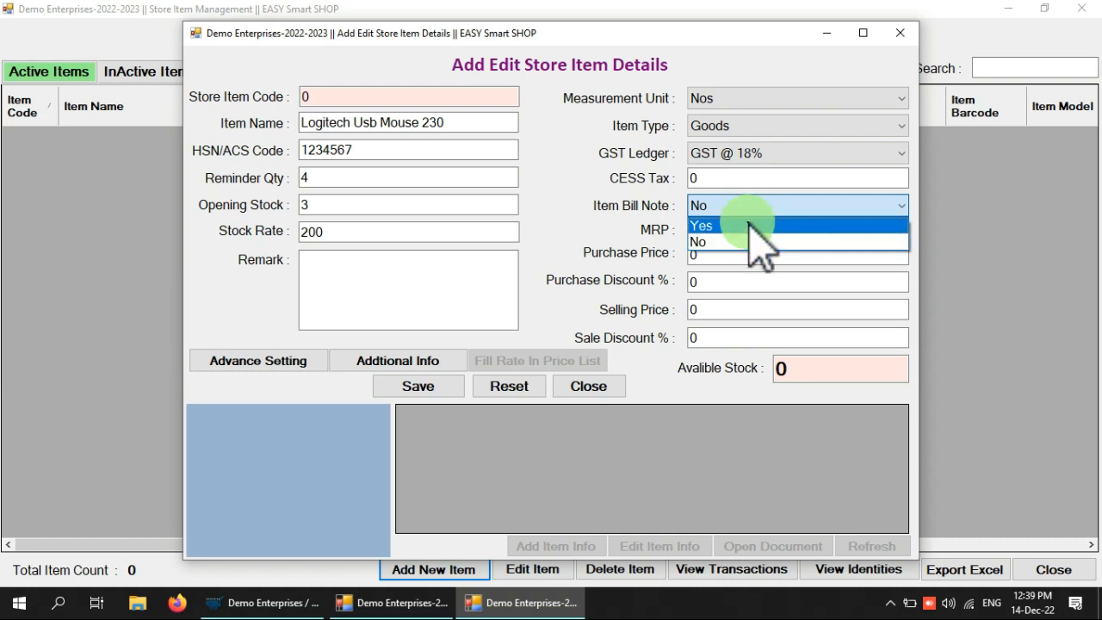
click(749, 228)
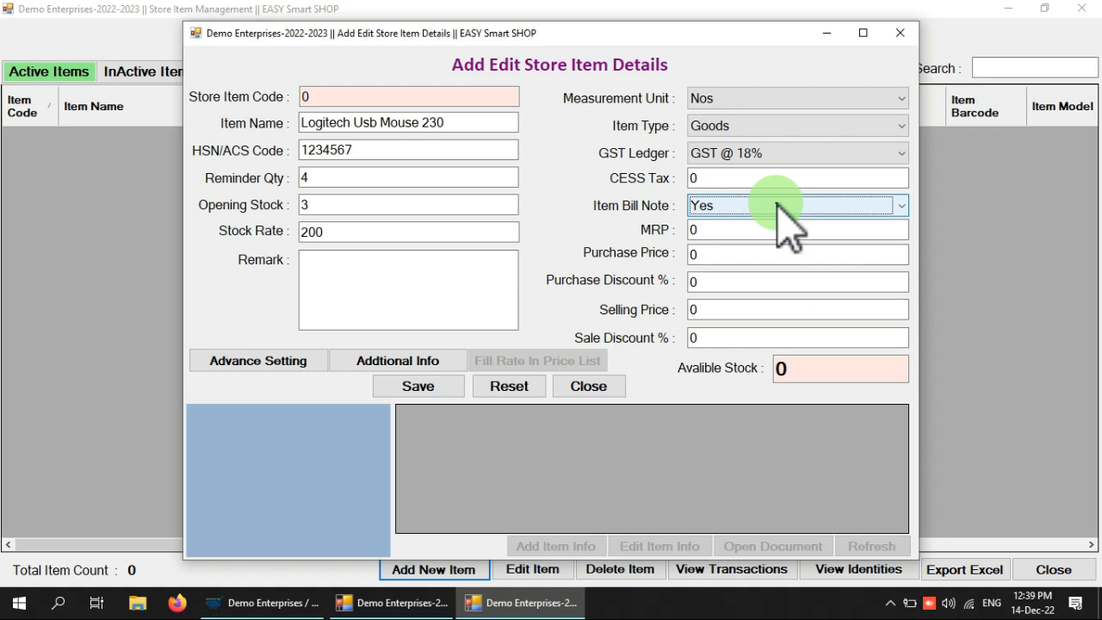
Enter MRP 540, purchase price 200 and a 2% purchase discount
click(747, 230)
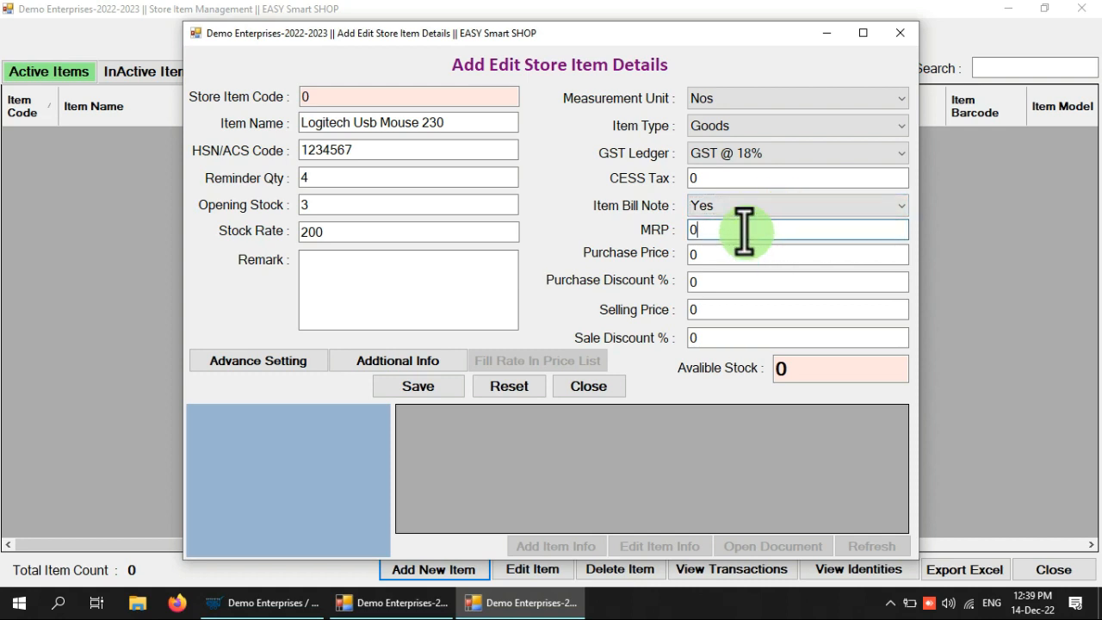
drag(747, 231, 661, 221)
text(540)
key(Tab)
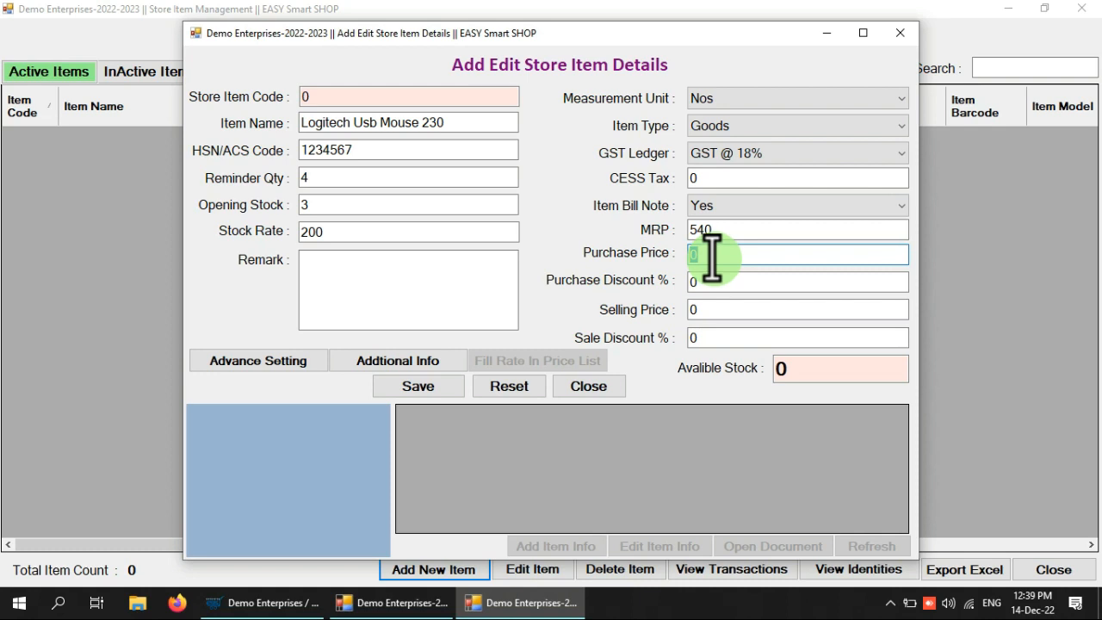
text(200)
key(Tab)
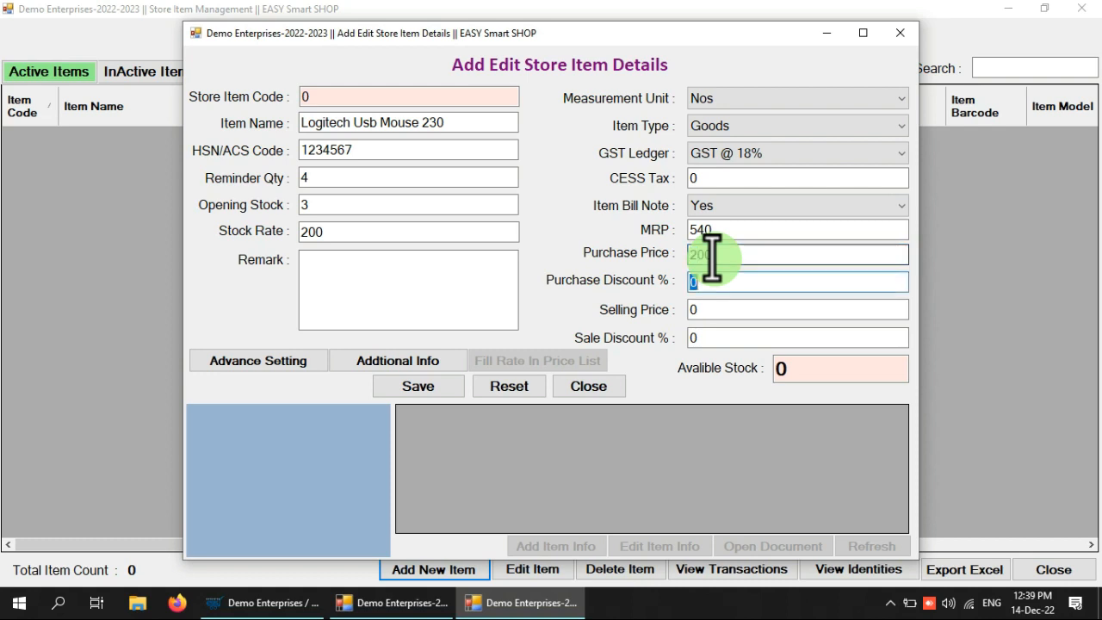
text(2)
Enter selling price 420 and a 10% sale discount
key(Tab)
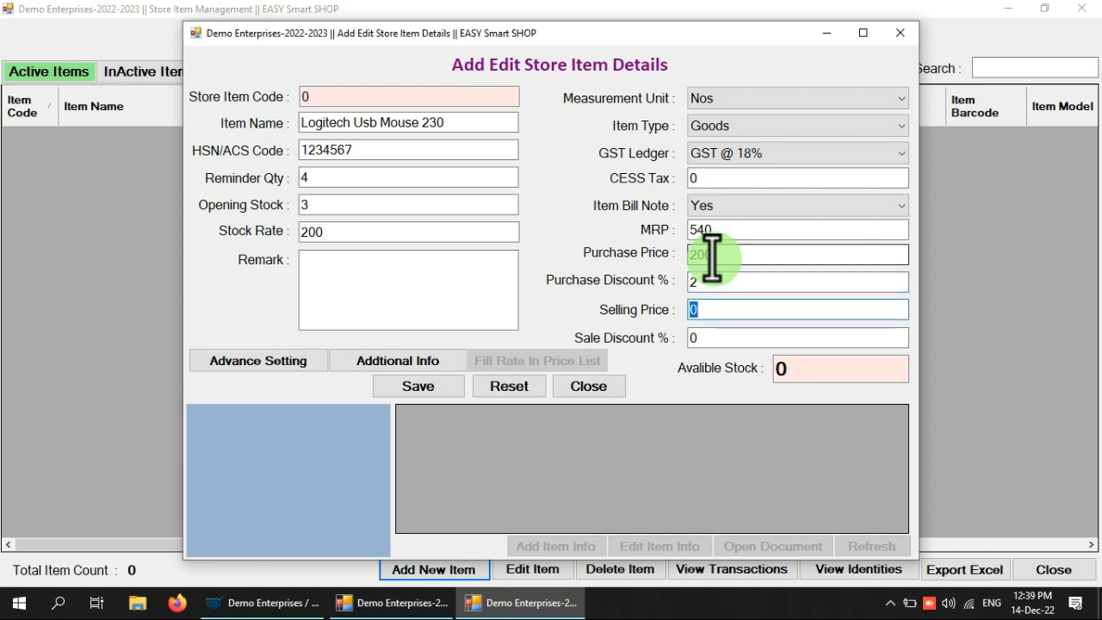
text(420)
key(Tab)
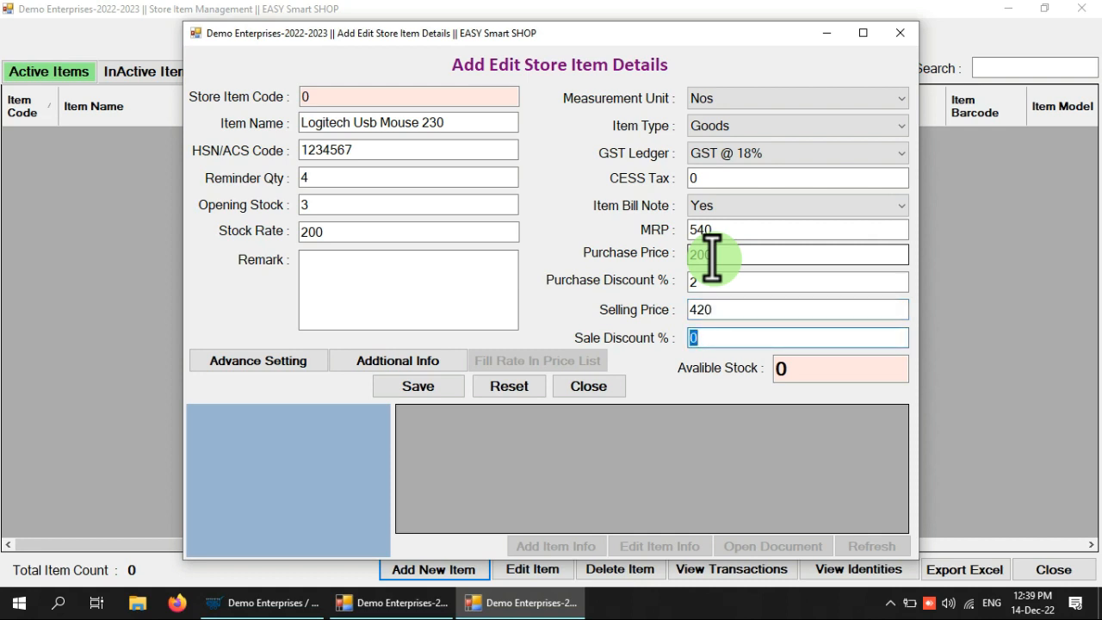
text(10)
click(735, 312)
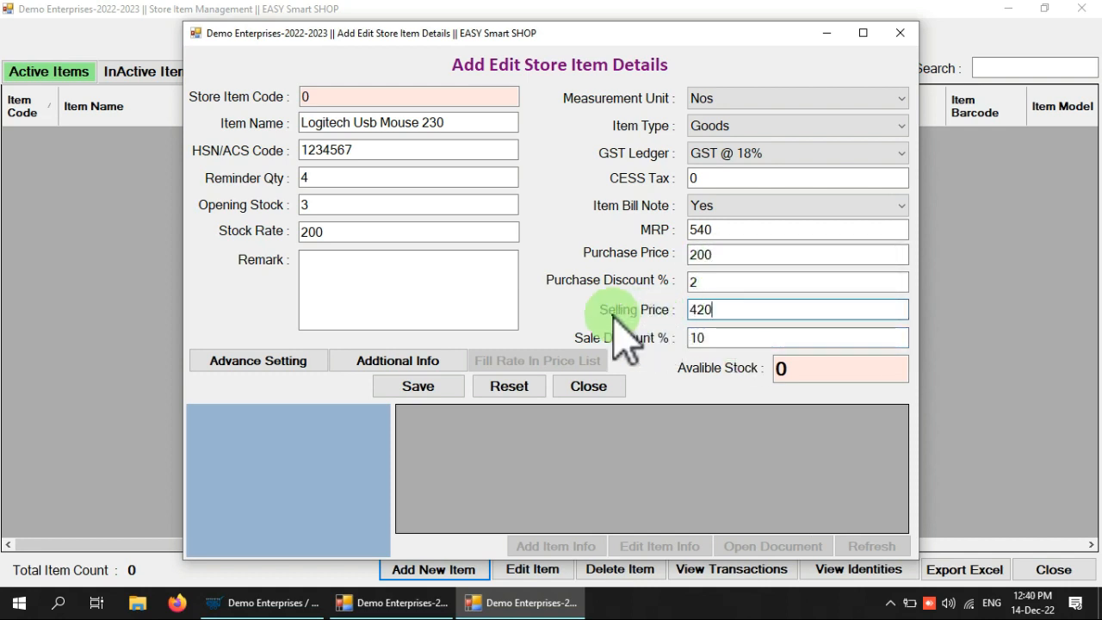
click(706, 337)
click(721, 310)
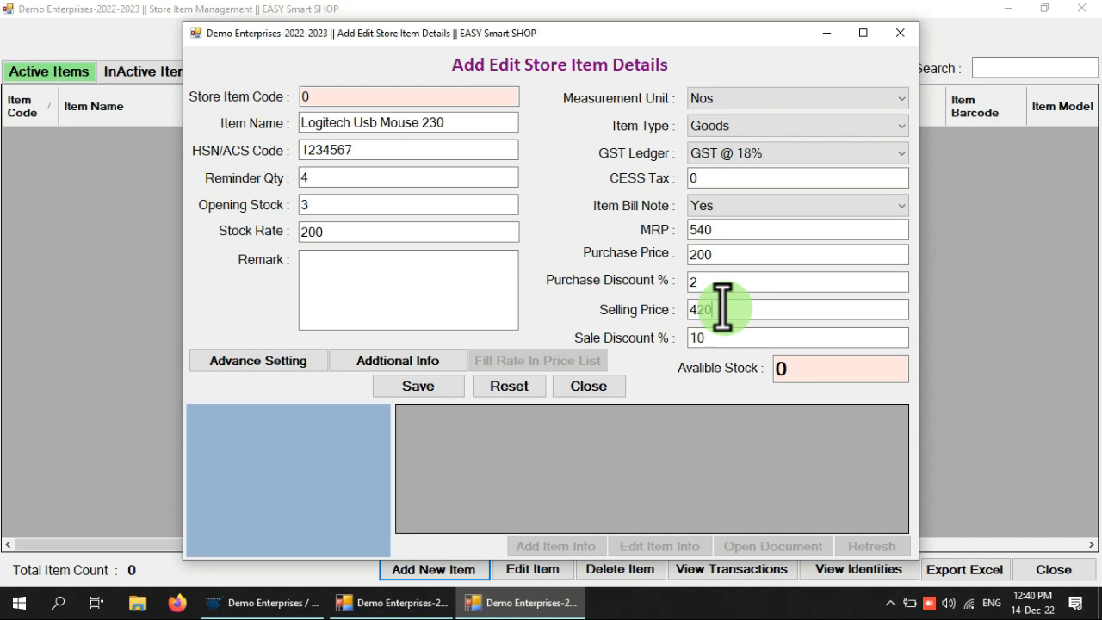
Save the item as code 1052, close the form, and reopen it from Active Items for editing
click(720, 340)
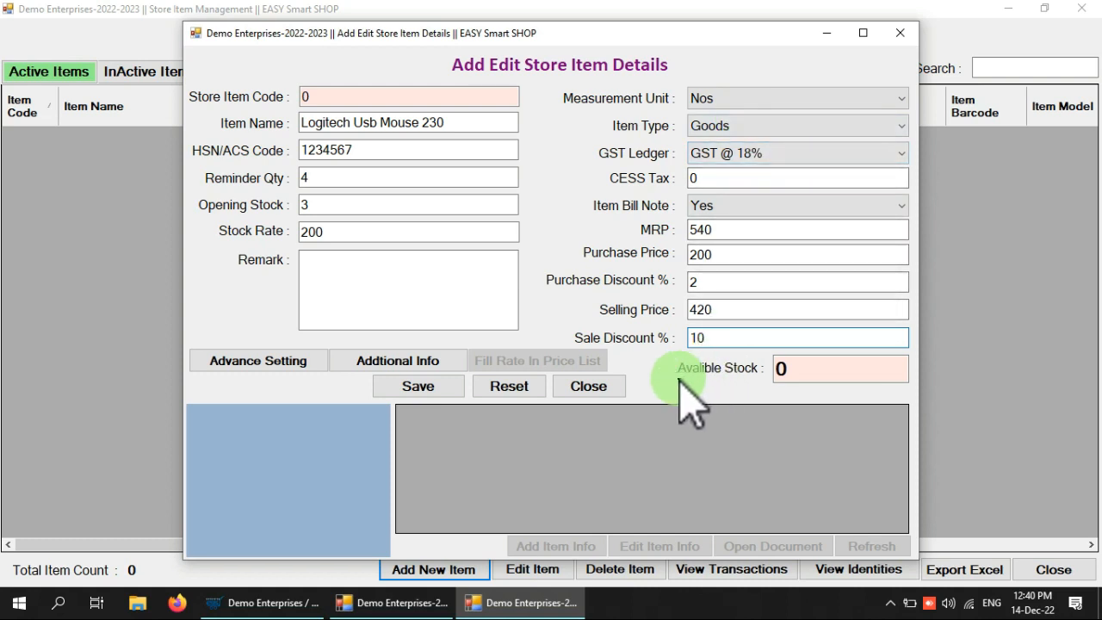
click(409, 387)
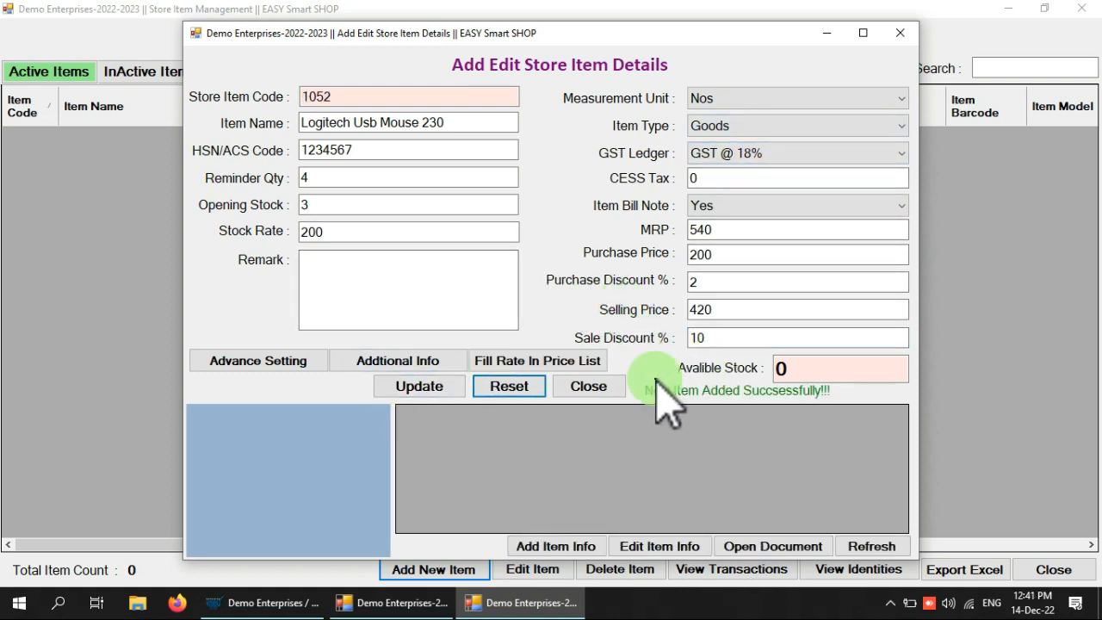
drag(332, 97, 285, 97)
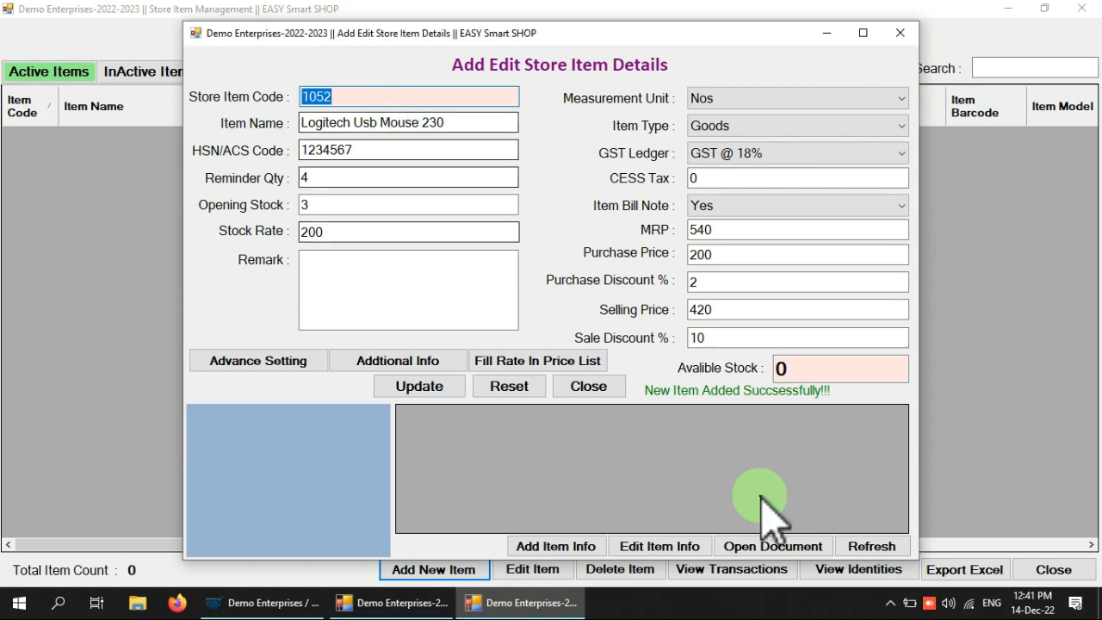
click(664, 425)
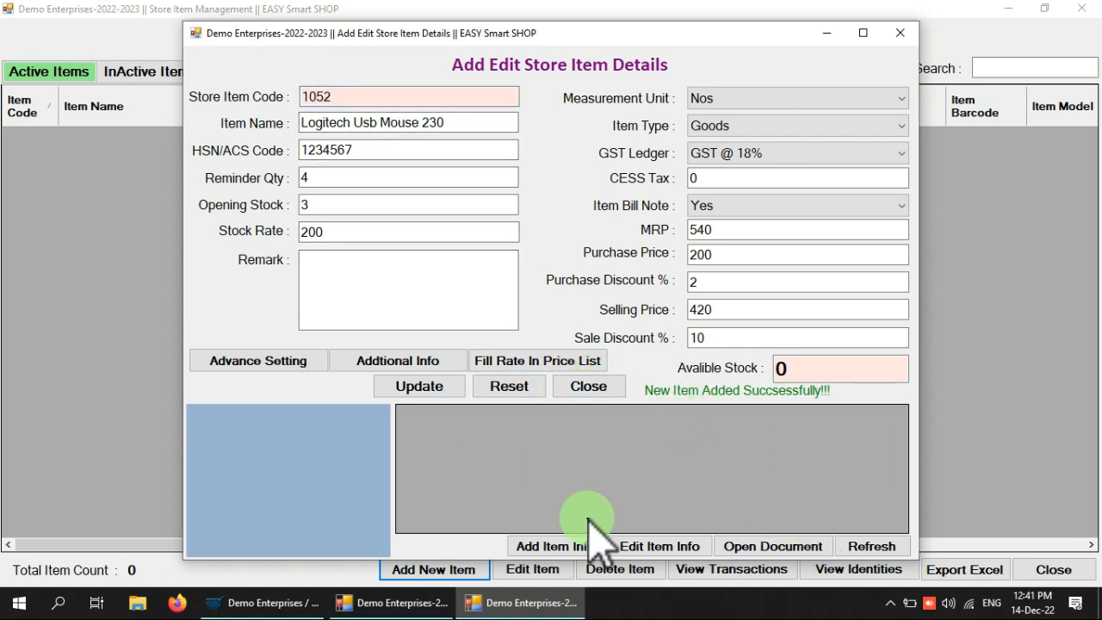
click(588, 387)
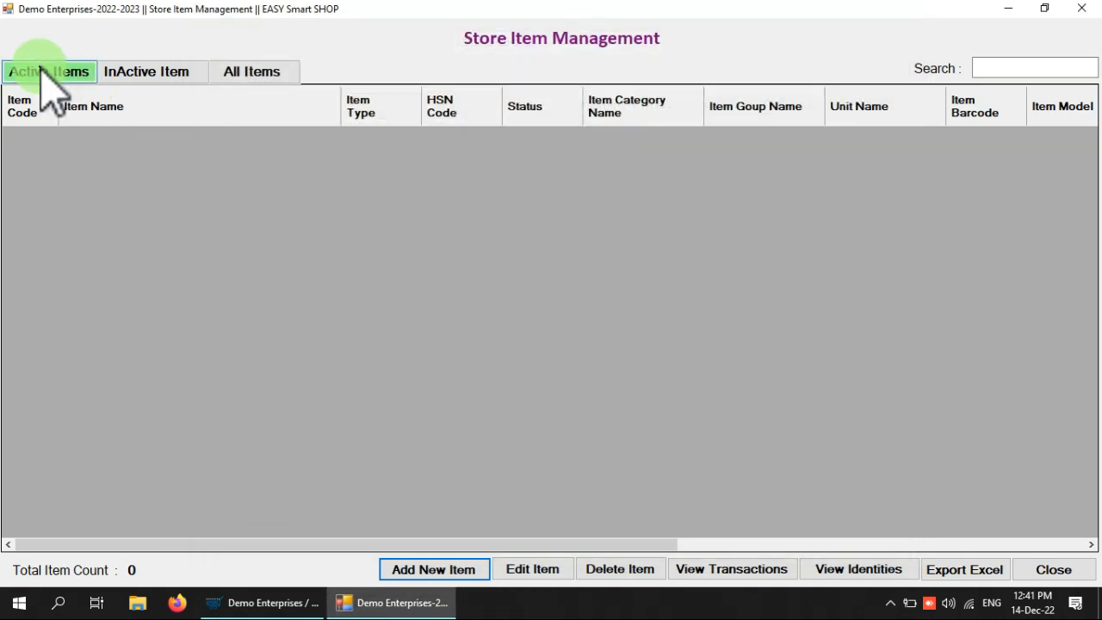
click(44, 72)
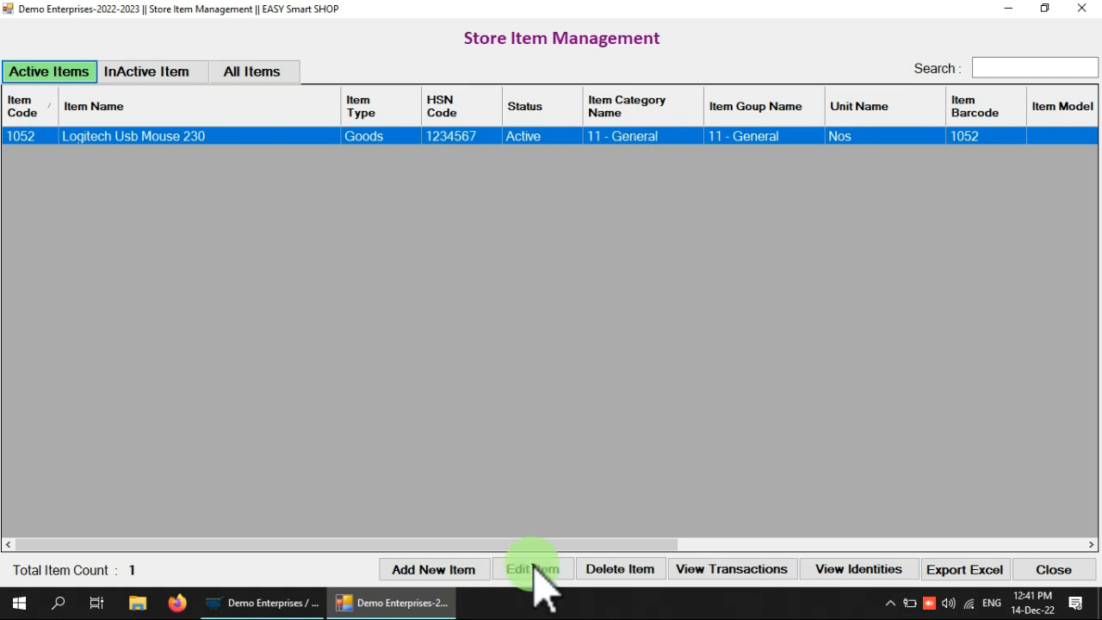
click(534, 571)
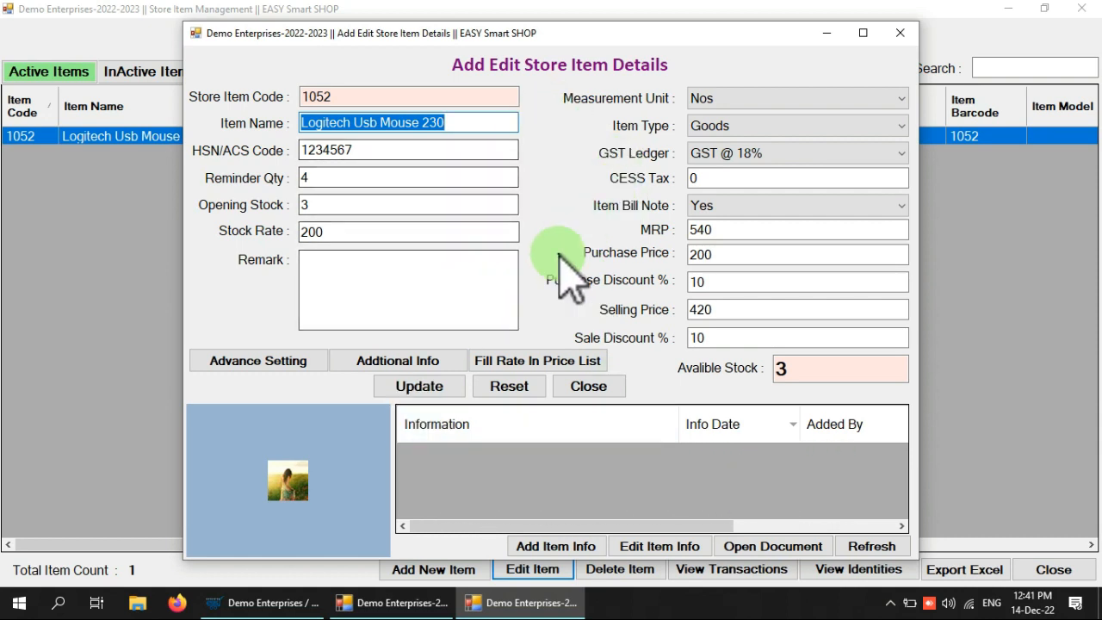
Add an 'Avalible colour' info note with 123.pdf attached and save it
click(570, 545)
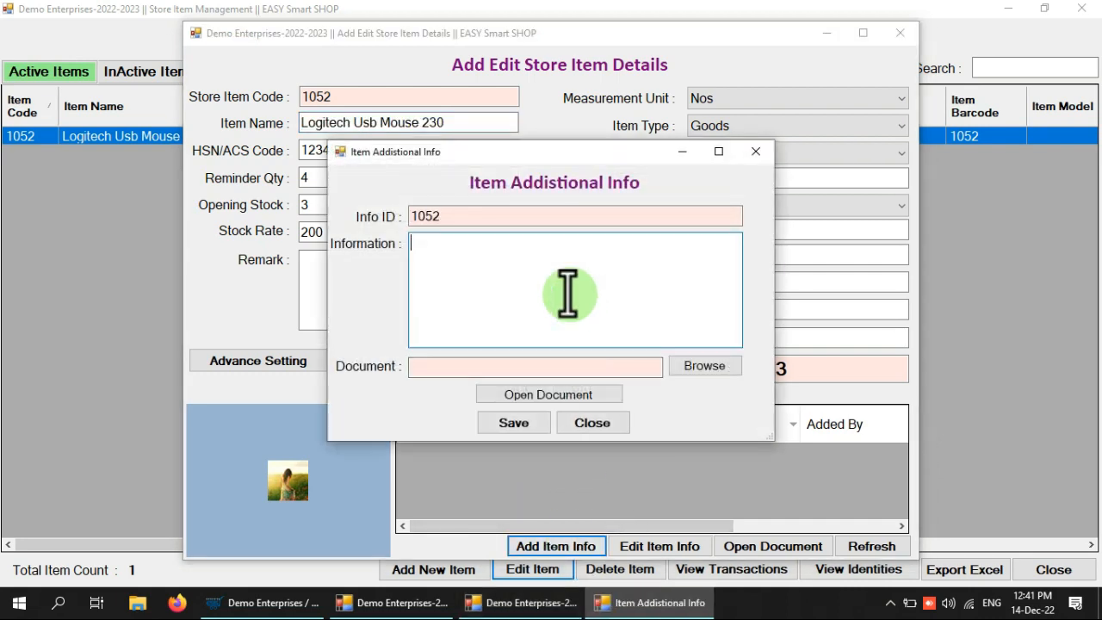
text(a)
text(s)
key(BackSpace)
key(BackSpace)
text(Avalible colour)
key(Caps_Lock)
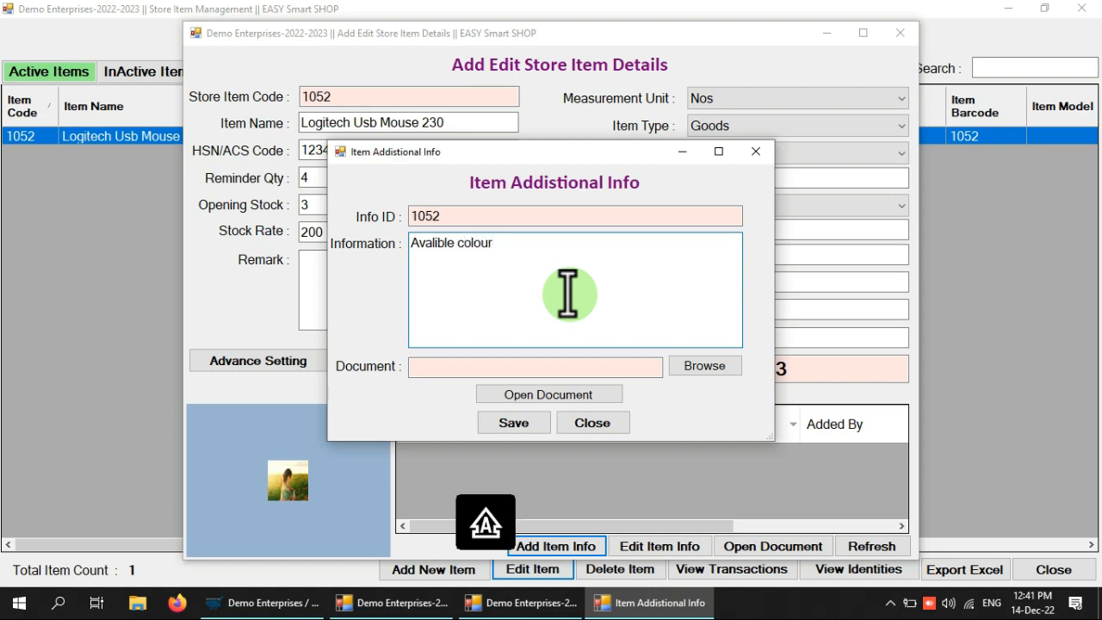
key(Caps_Lock)
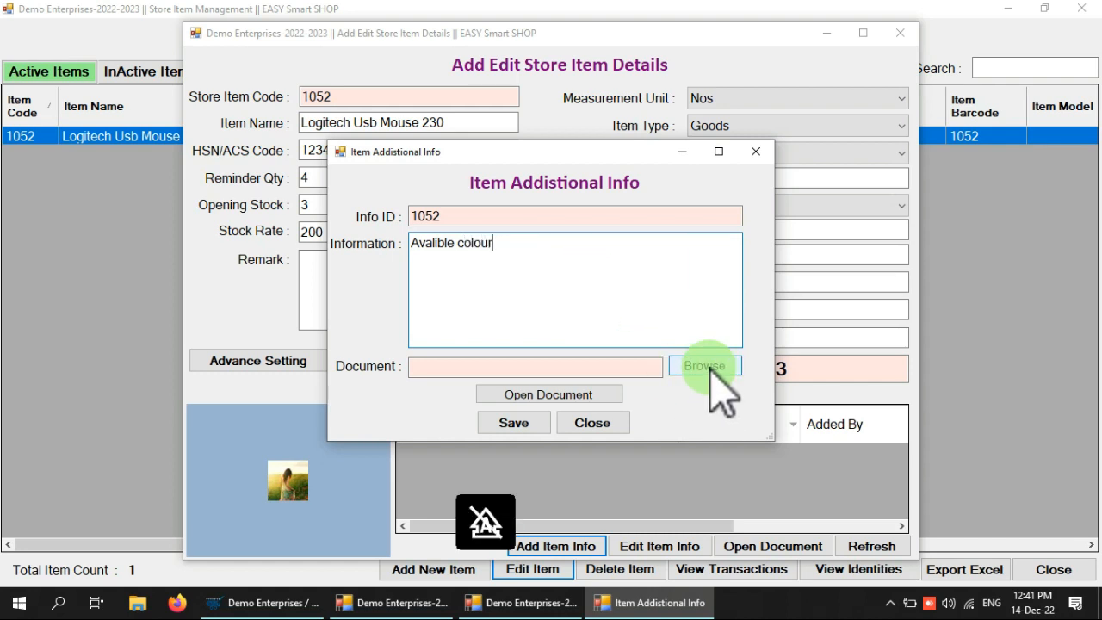
click(706, 367)
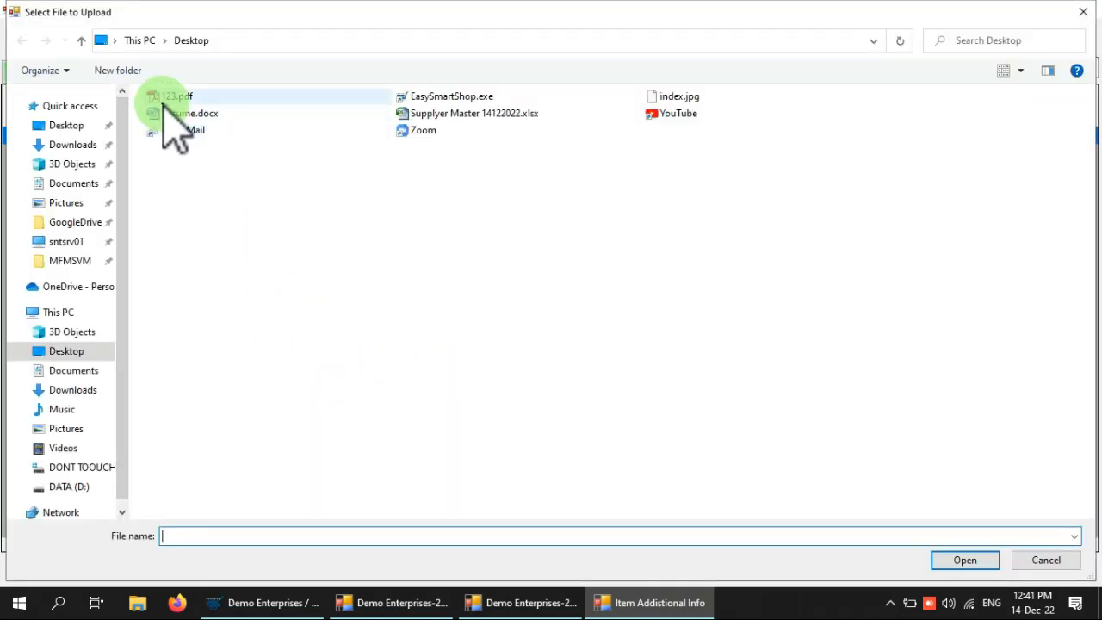
double_click(168, 96)
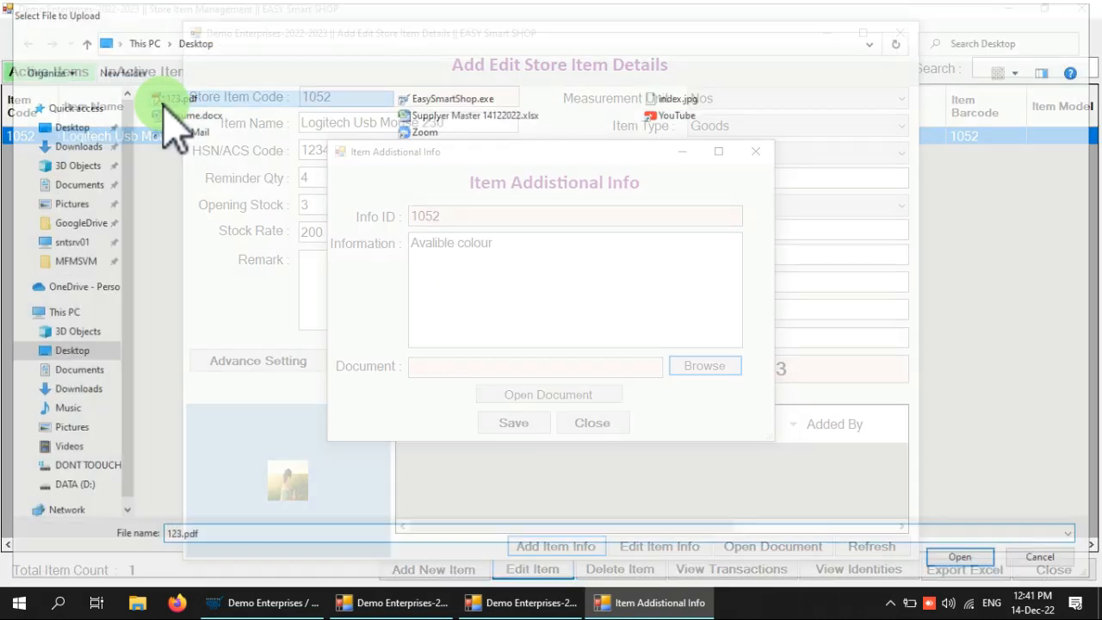
click(515, 425)
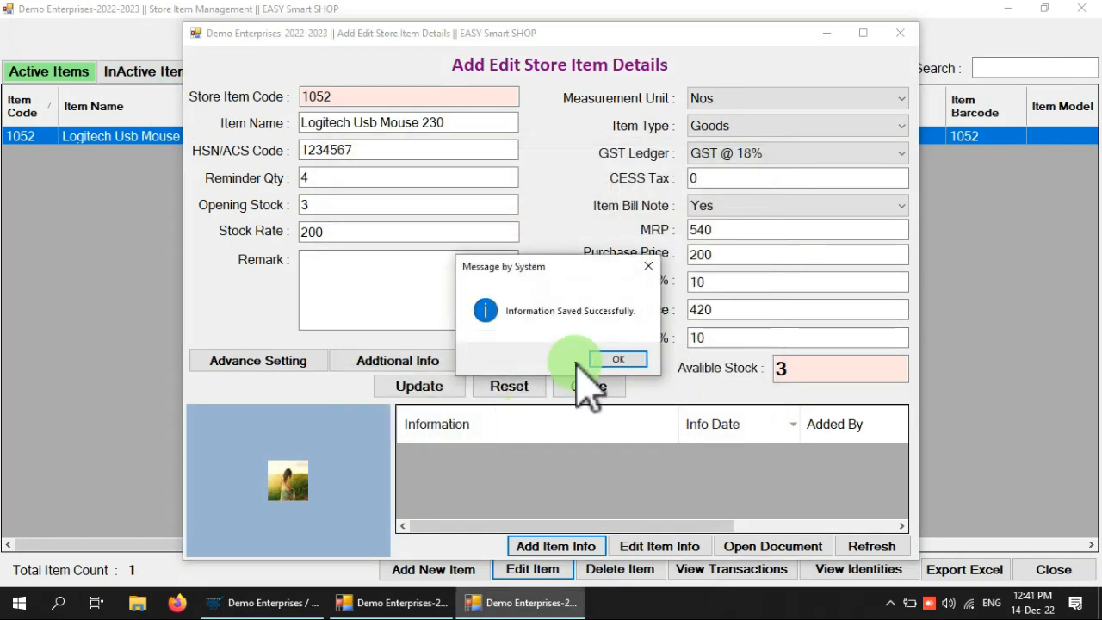
click(622, 360)
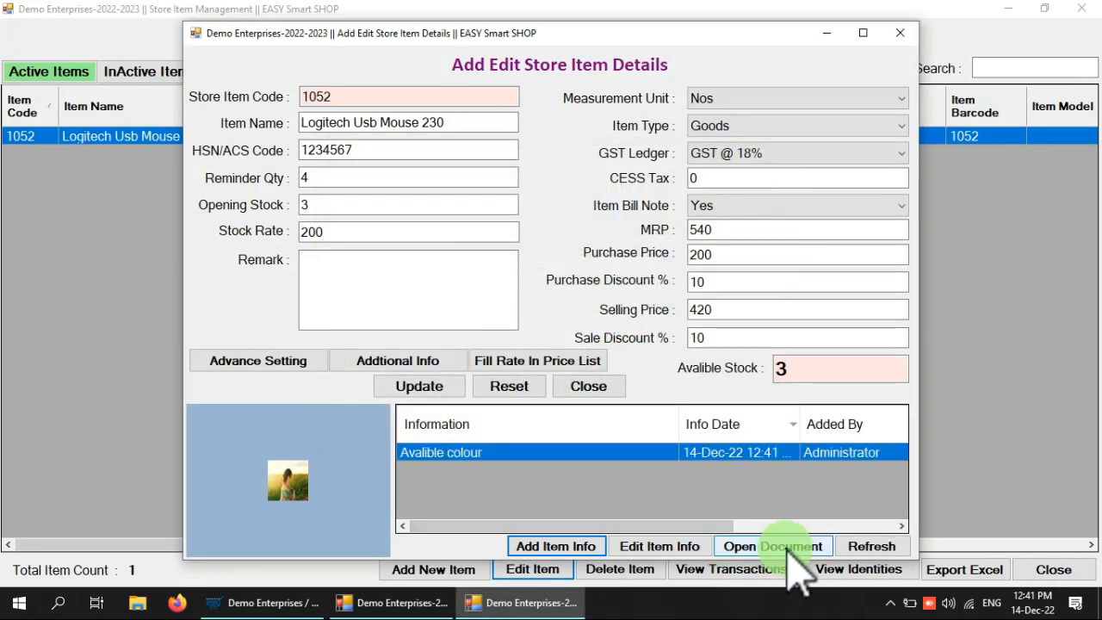
Open the Avalible colour entry's attached PDF, scroll through it, and close the viewer
click(764, 452)
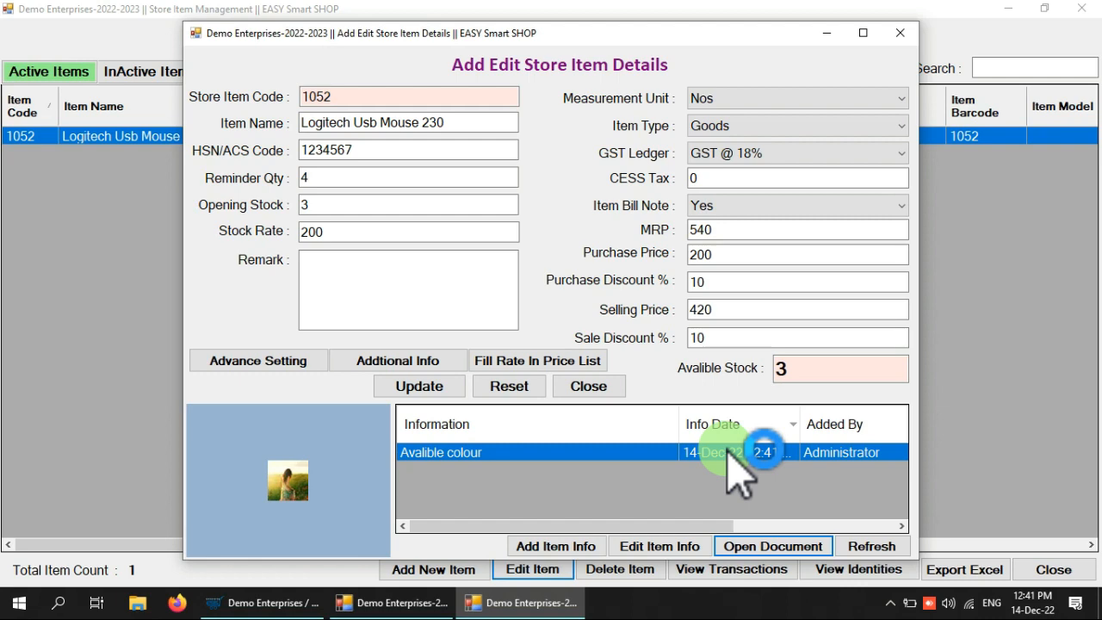
double_click(764, 452)
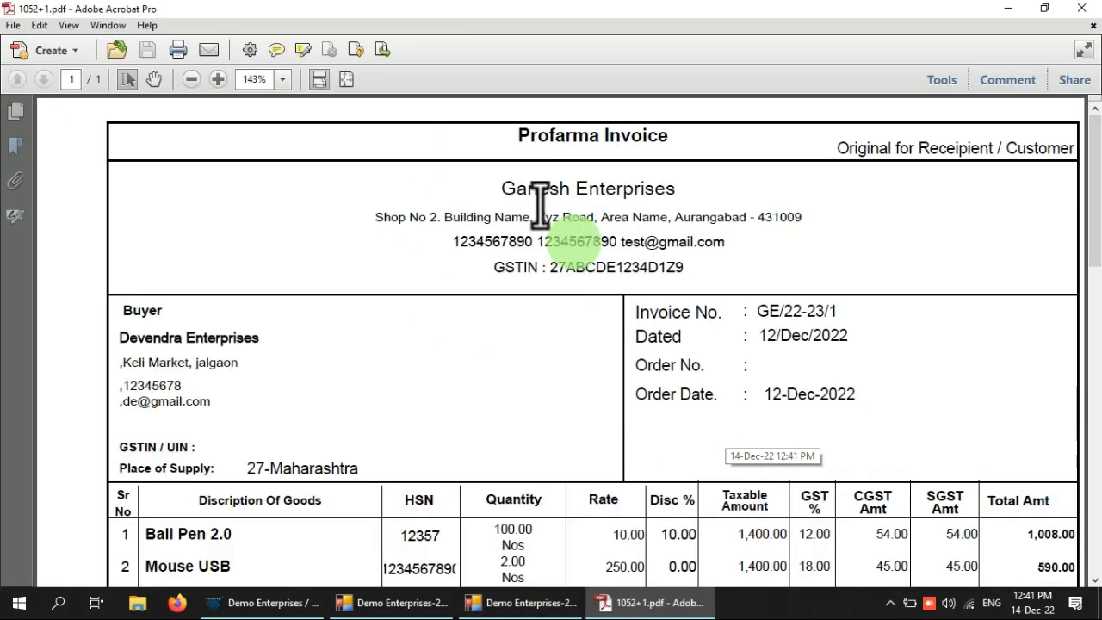
scroll(517, 238, down, 10)
scroll(515, 238, up, 8)
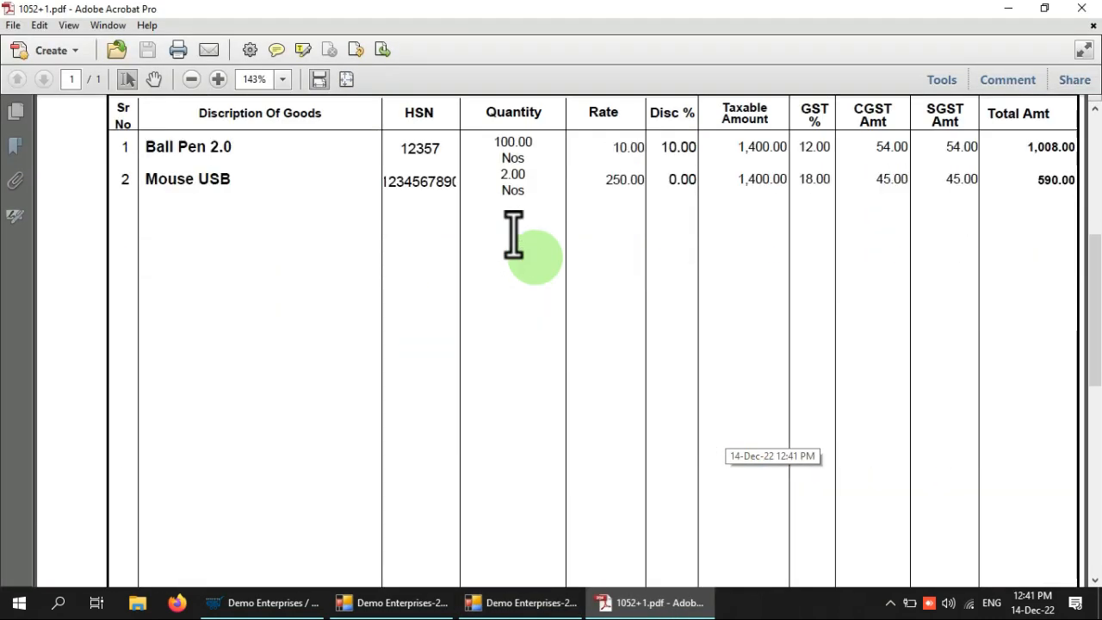
click(1081, 9)
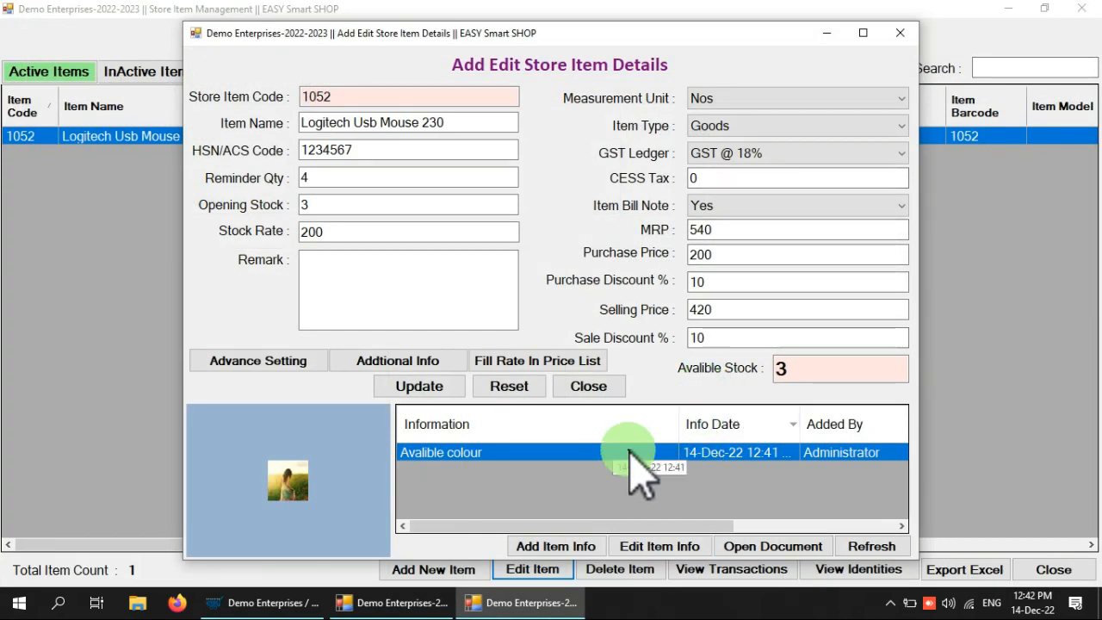
Set index.jpg as the item's picture and confirm the update
click(660, 546)
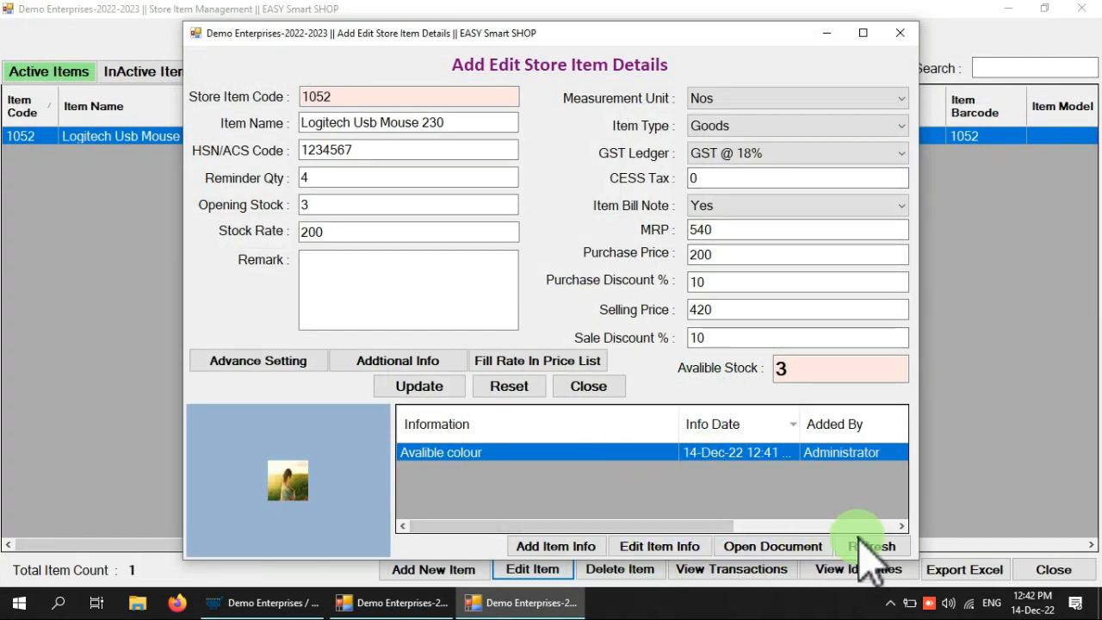
double_click(292, 500)
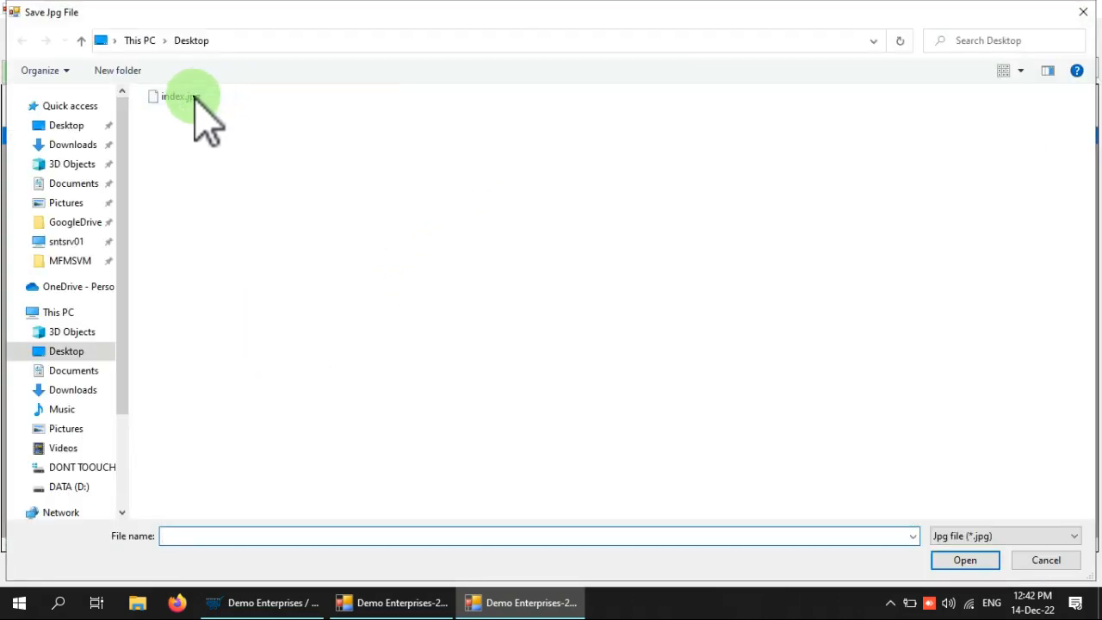
double_click(185, 97)
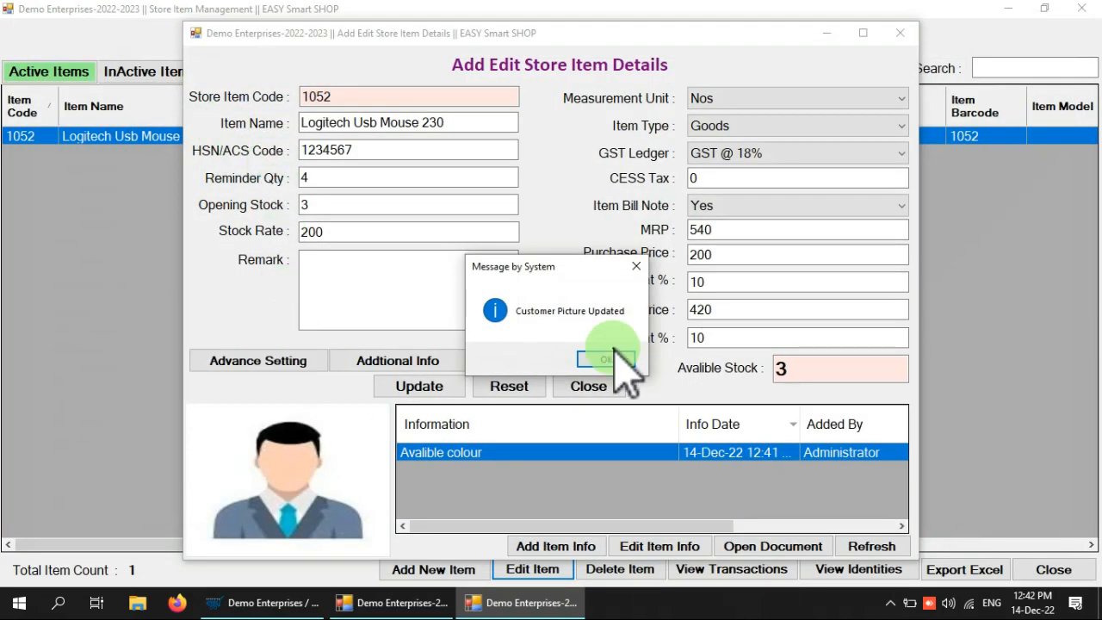
click(608, 359)
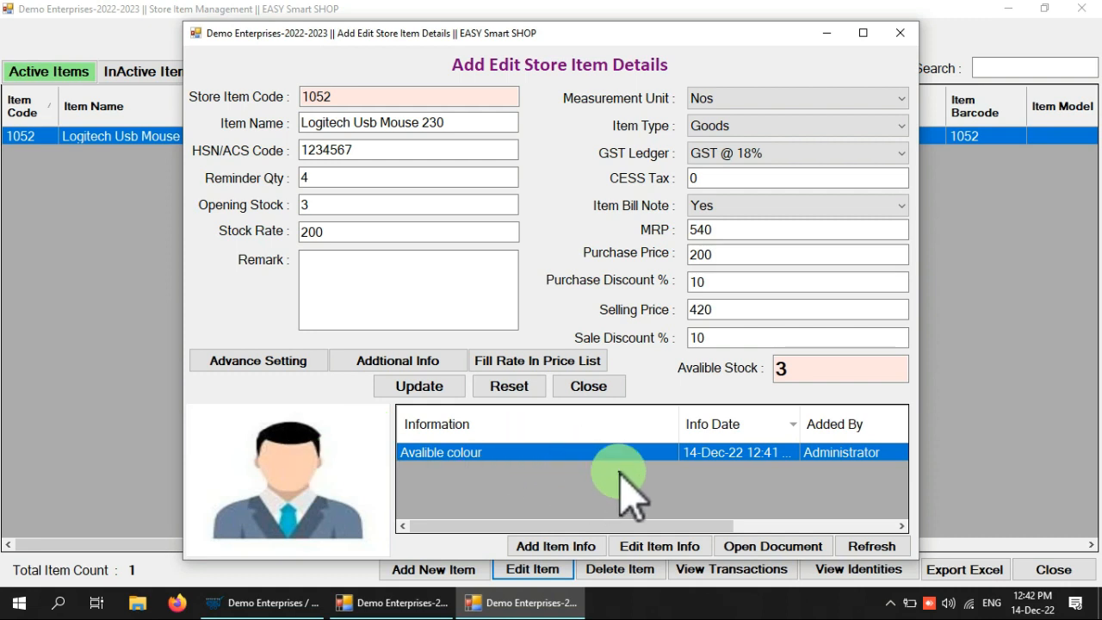
click(344, 266)
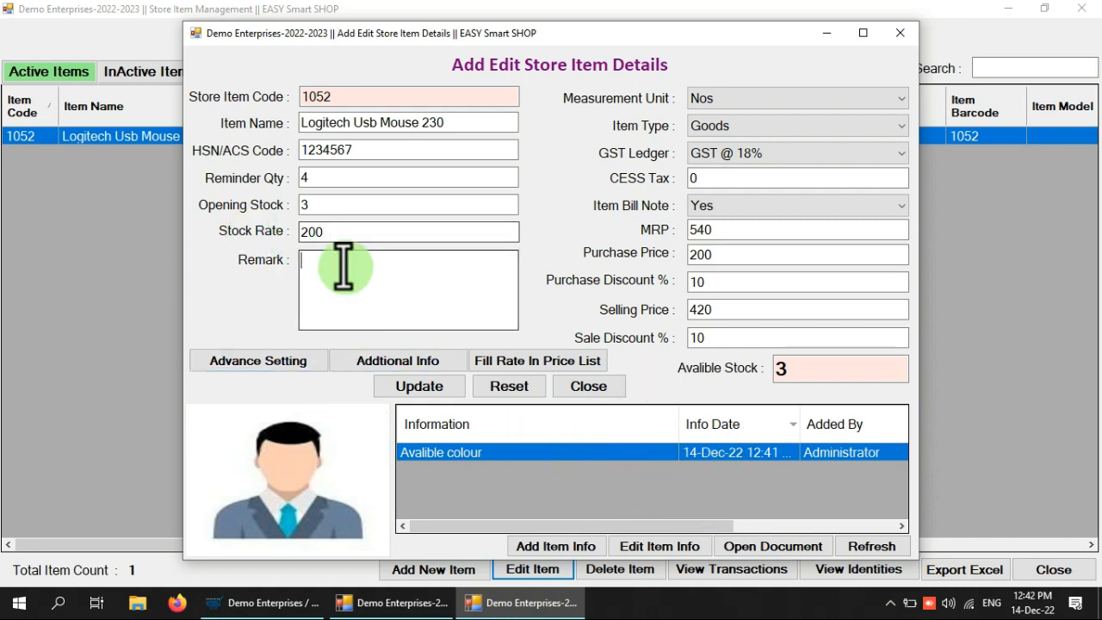
Show item 1052's Advance Setting panel with the Item Identity and Additional Calculation options
click(277, 366)
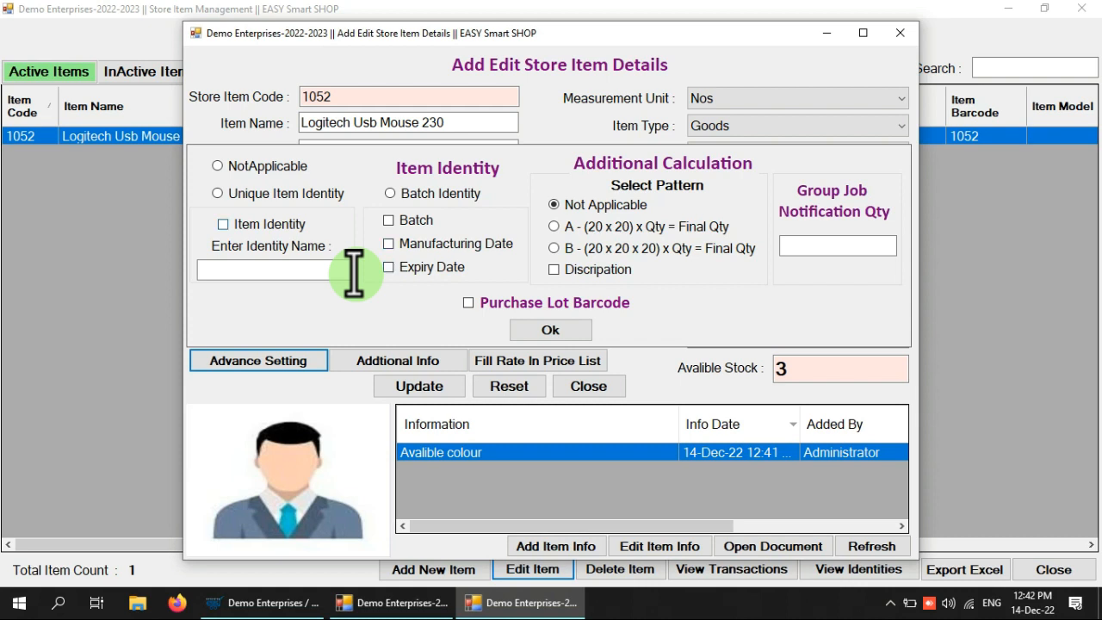
Turn on item identity tracking, enter an identity name, and toggle calculation pattern between A and Not Applicable
click(285, 222)
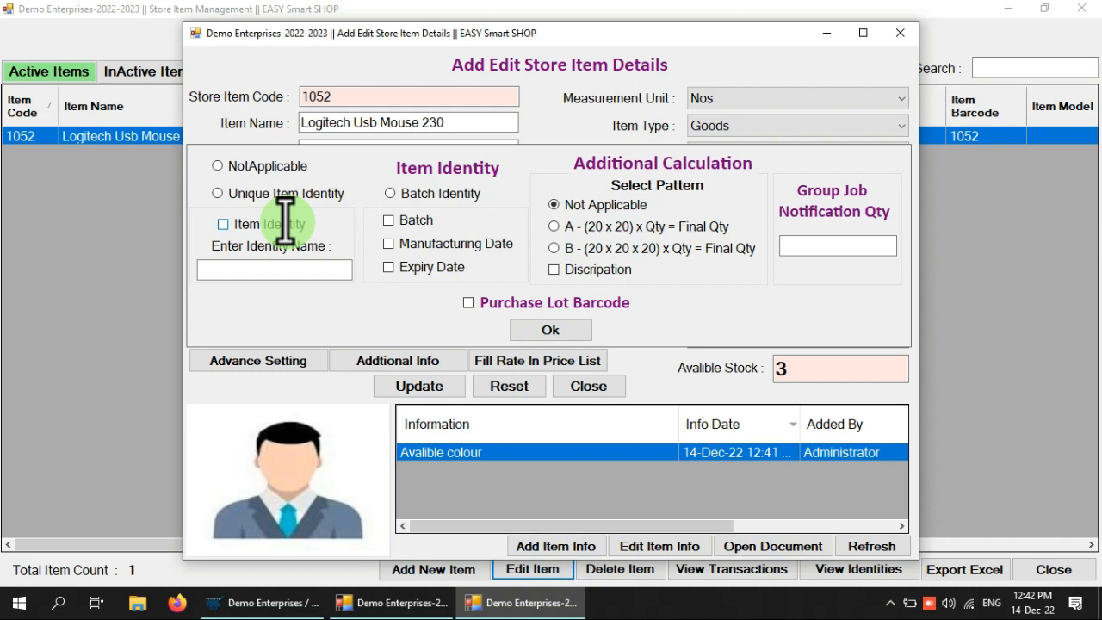
click(293, 272)
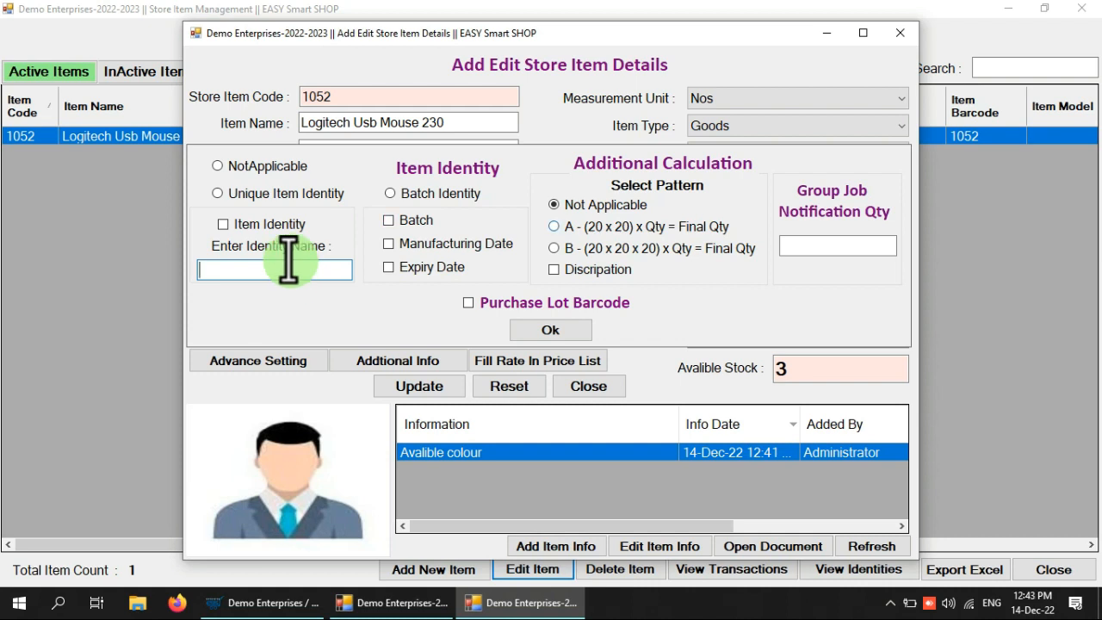
click(631, 229)
click(585, 207)
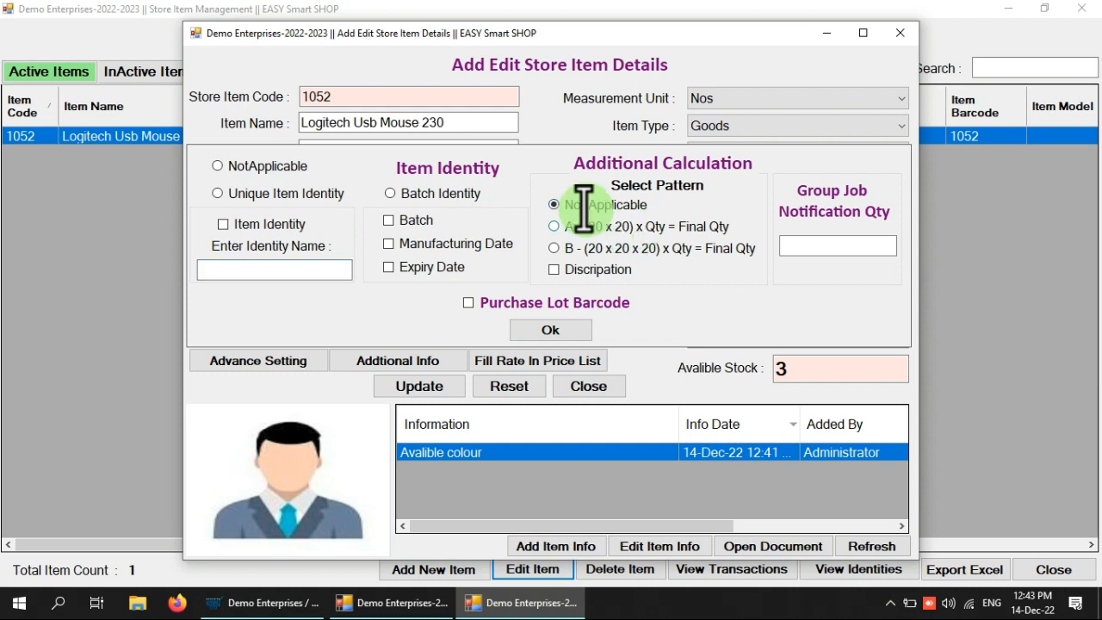
click(608, 227)
click(606, 205)
click(626, 226)
click(610, 204)
Try calculation patterns B and A, reset to Not Applicable, enter the group job notification quantity, and confirm with Ok
click(575, 250)
click(632, 226)
click(617, 205)
click(818, 245)
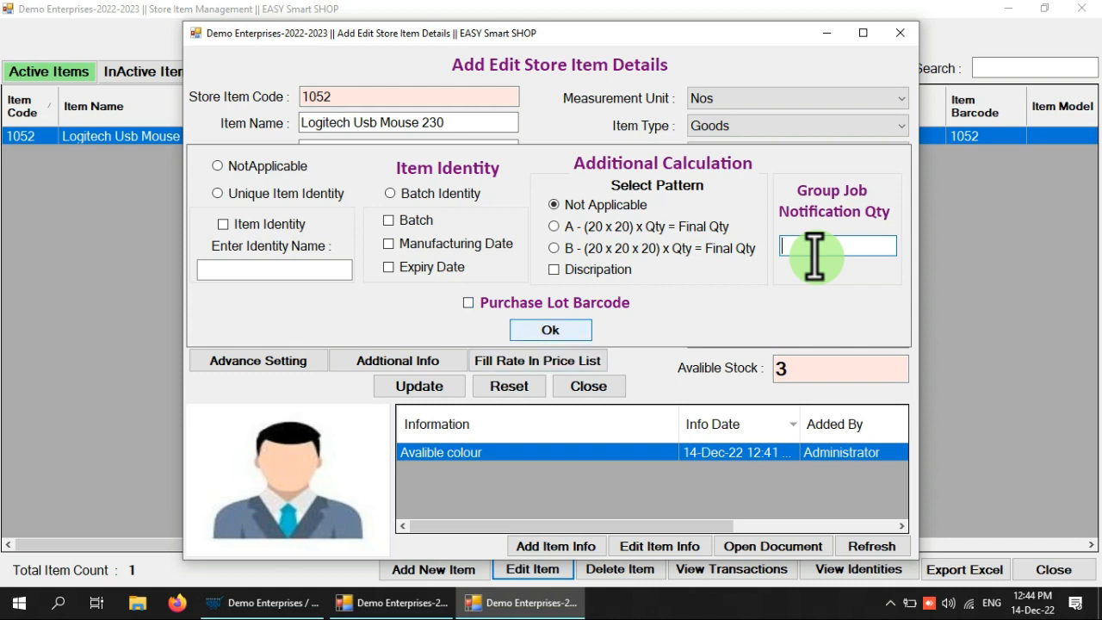
click(554, 330)
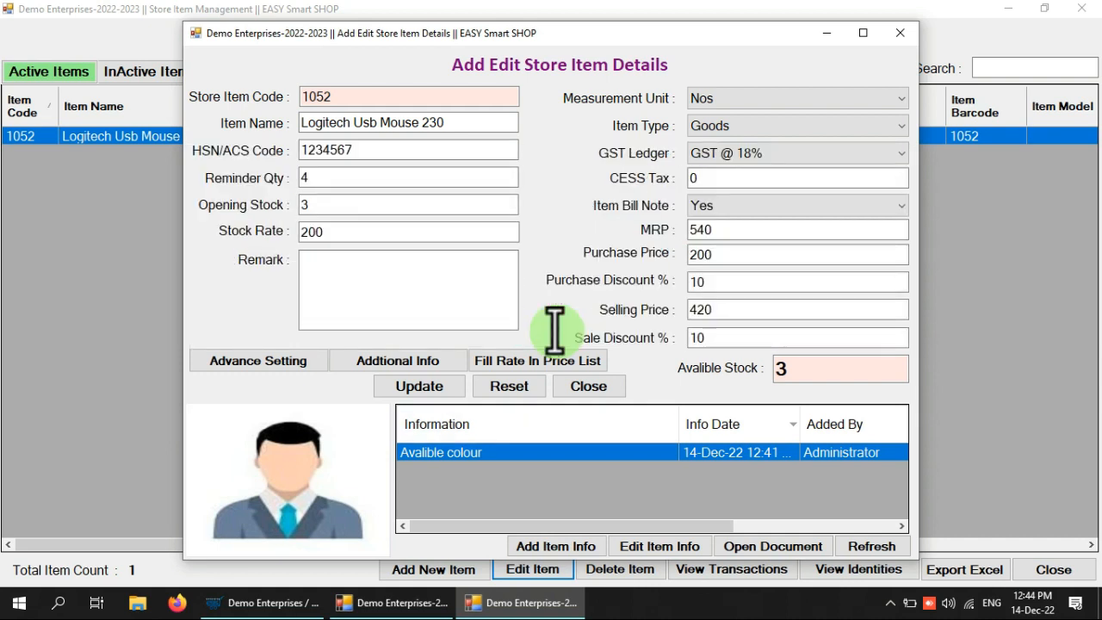
Close the Add Edit Store Item form and open View Transactions for Logitech Usb Mouse 230
click(899, 35)
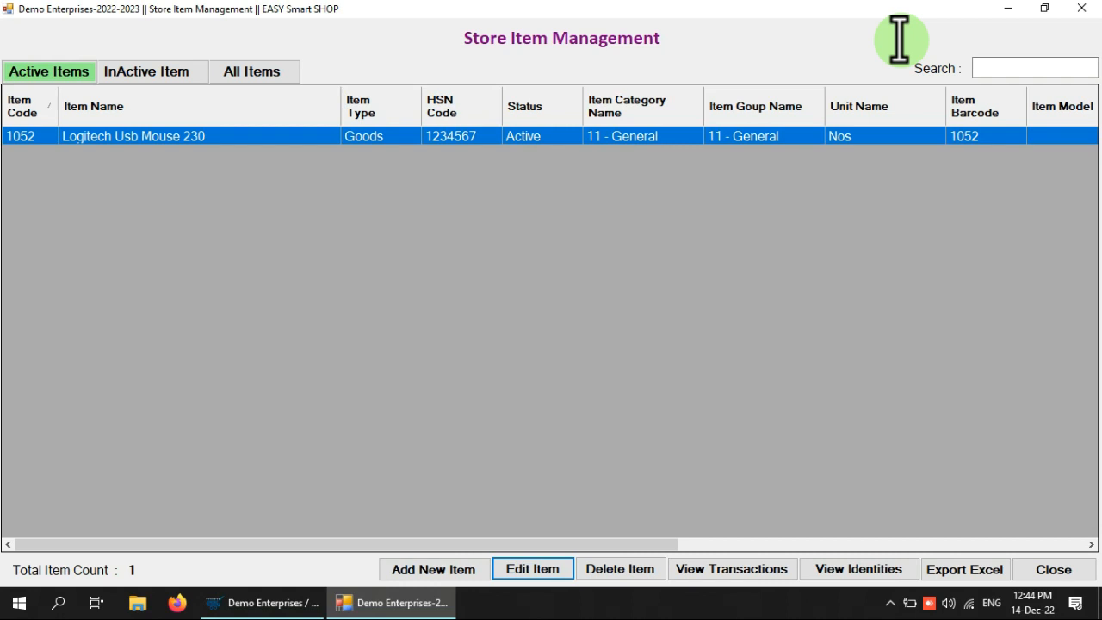
click(448, 138)
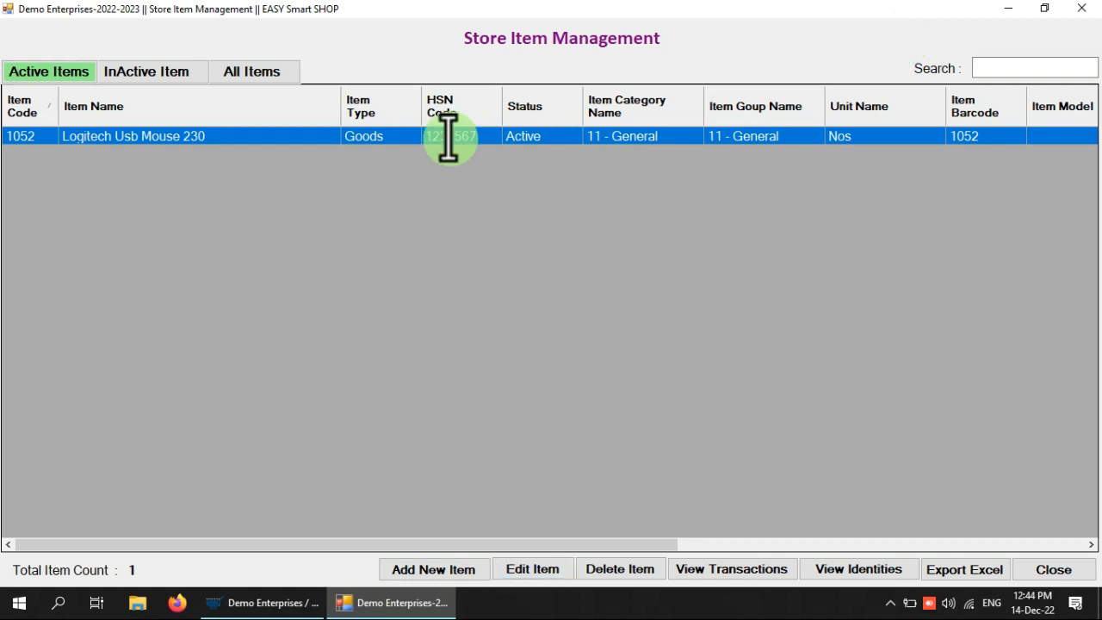
key(Tab)
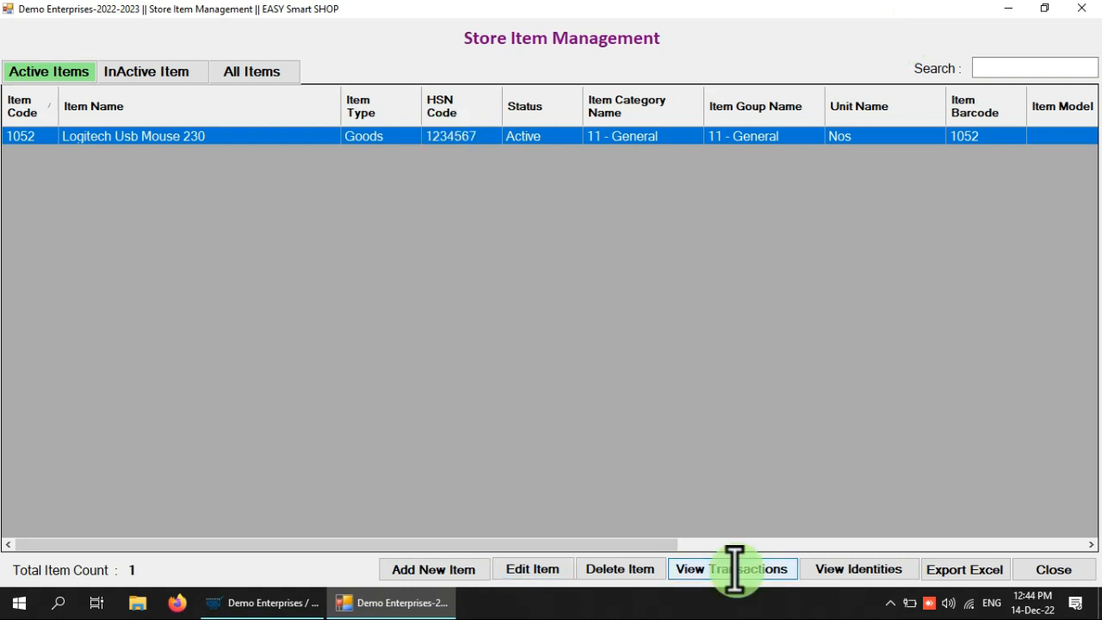
click(733, 569)
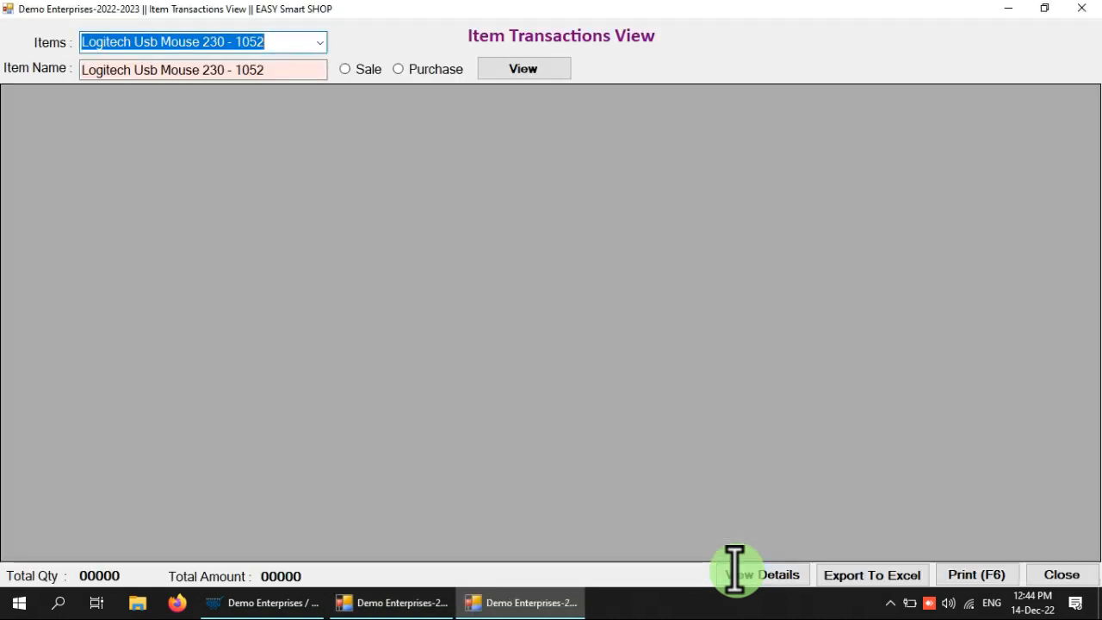
View item 1052's Sale and Purchase transactions, both empty with totals 00000, then close the view
click(365, 68)
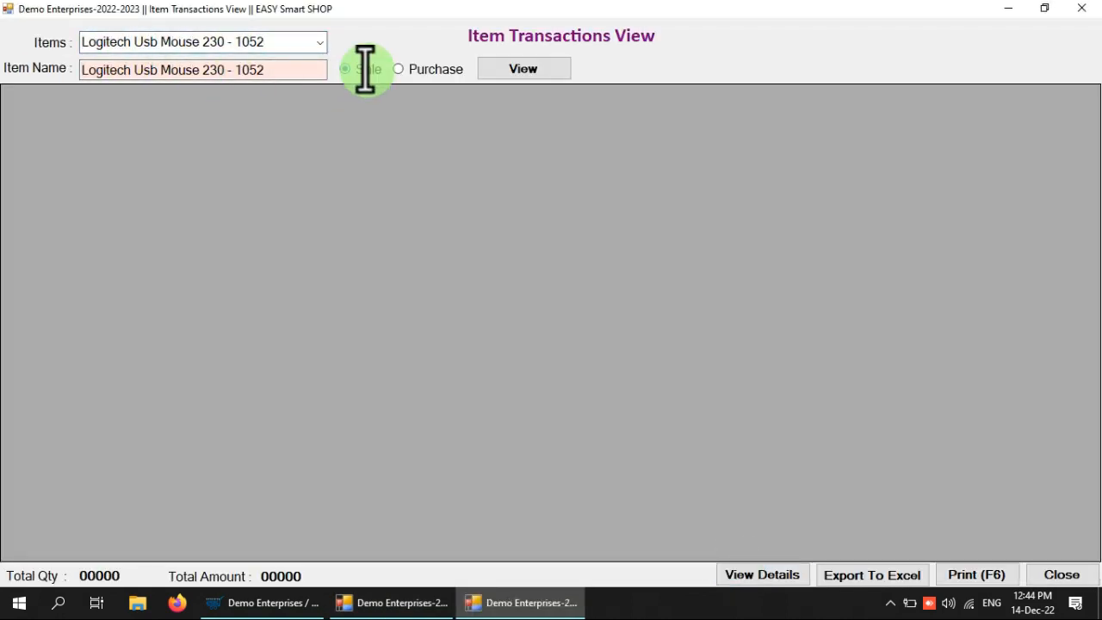
click(512, 68)
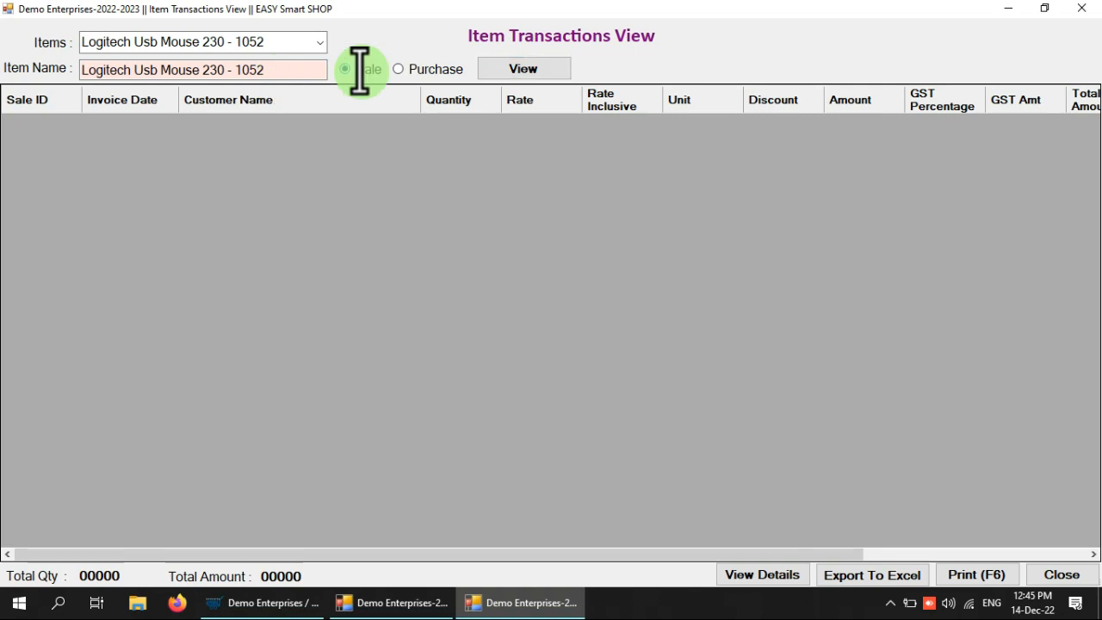
click(435, 69)
click(526, 60)
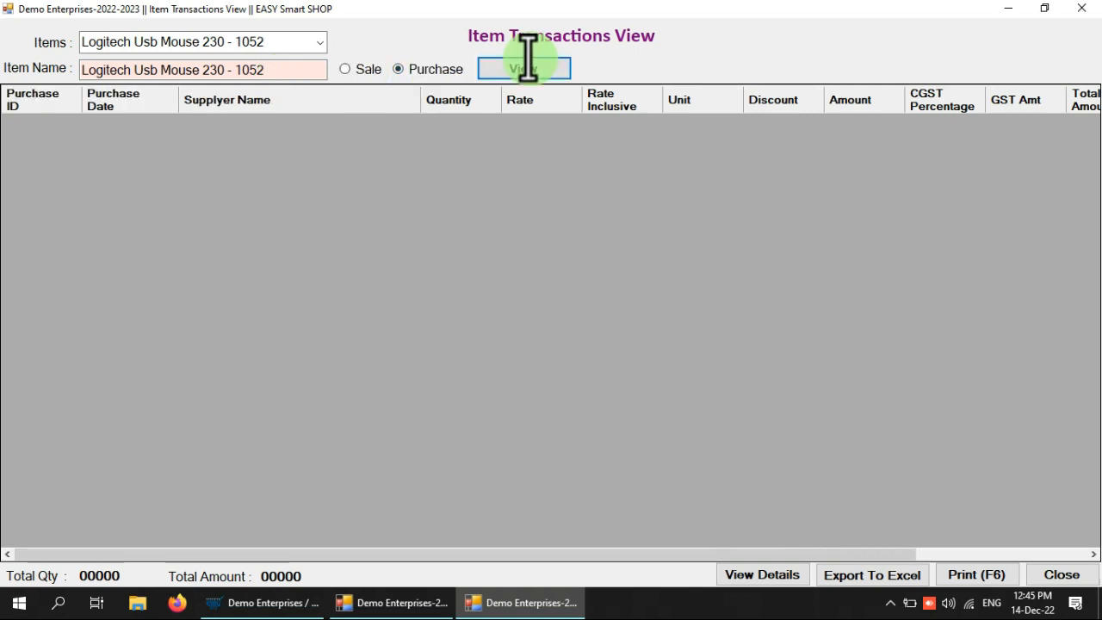
click(356, 69)
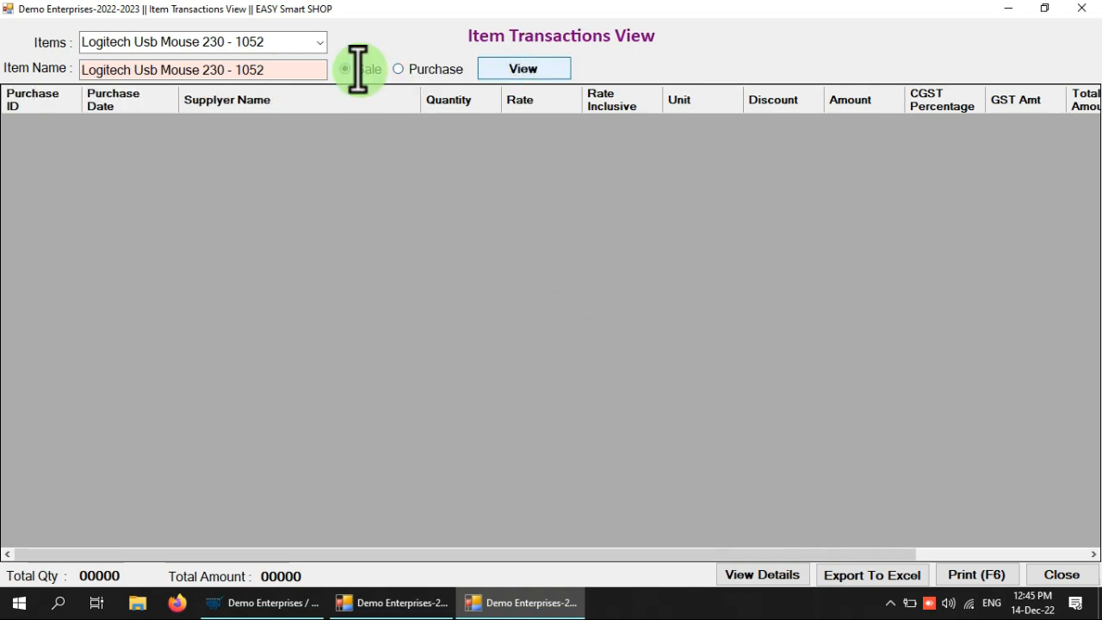
click(515, 67)
click(408, 73)
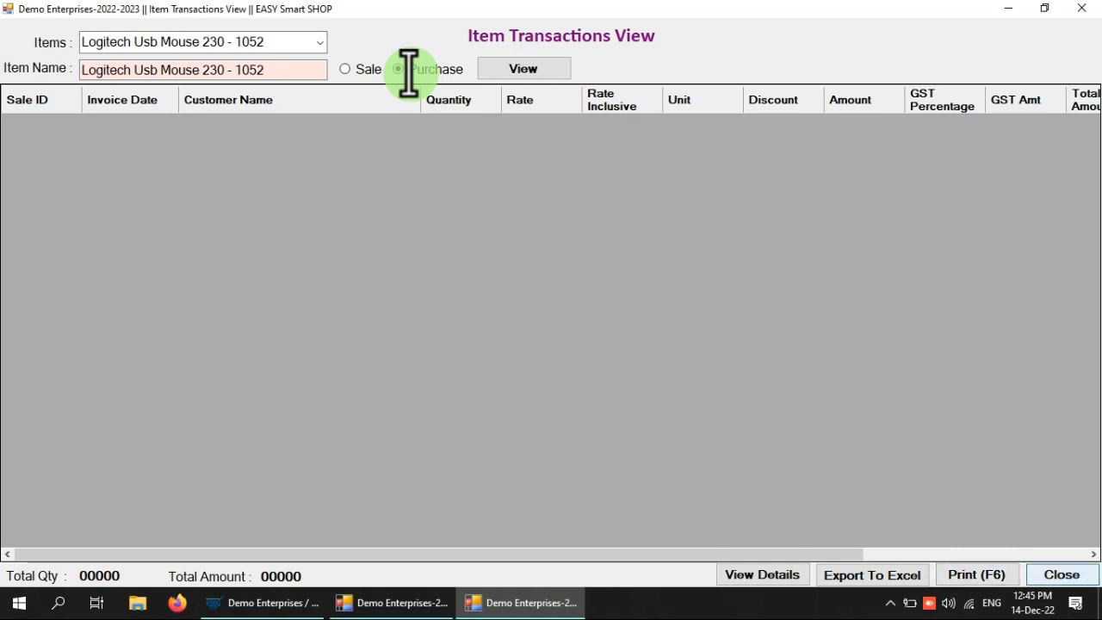
click(1062, 575)
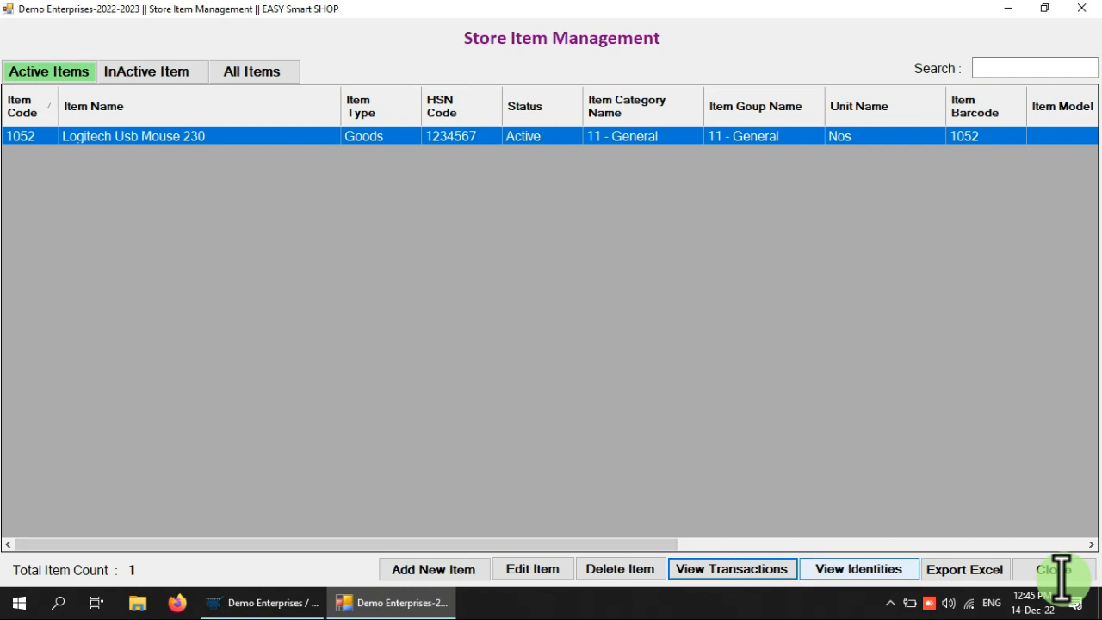
click(851, 570)
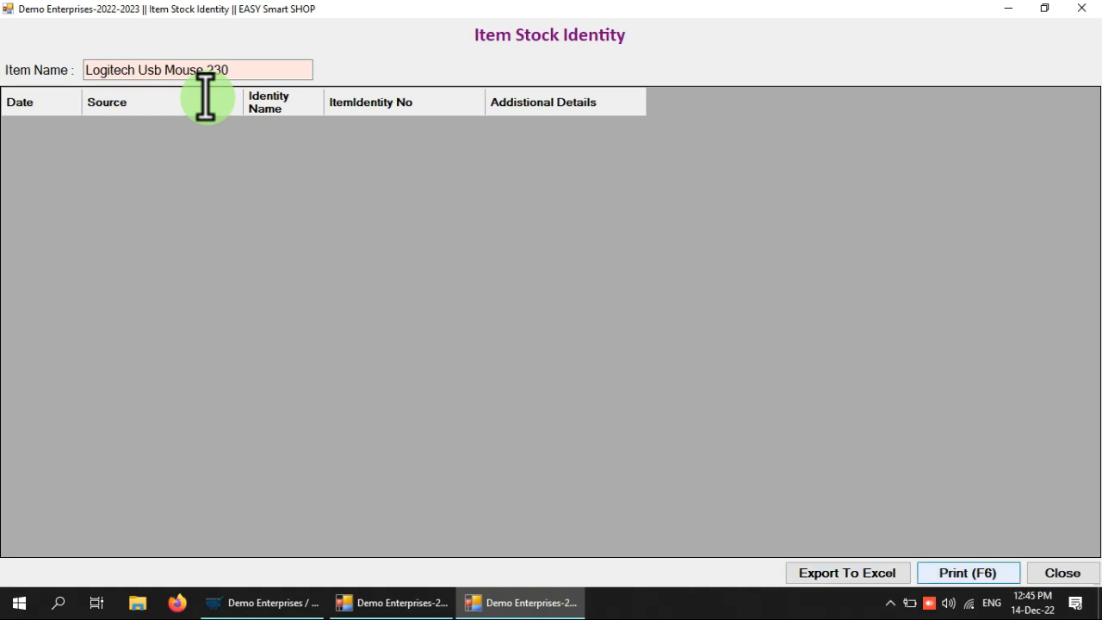
click(1083, 573)
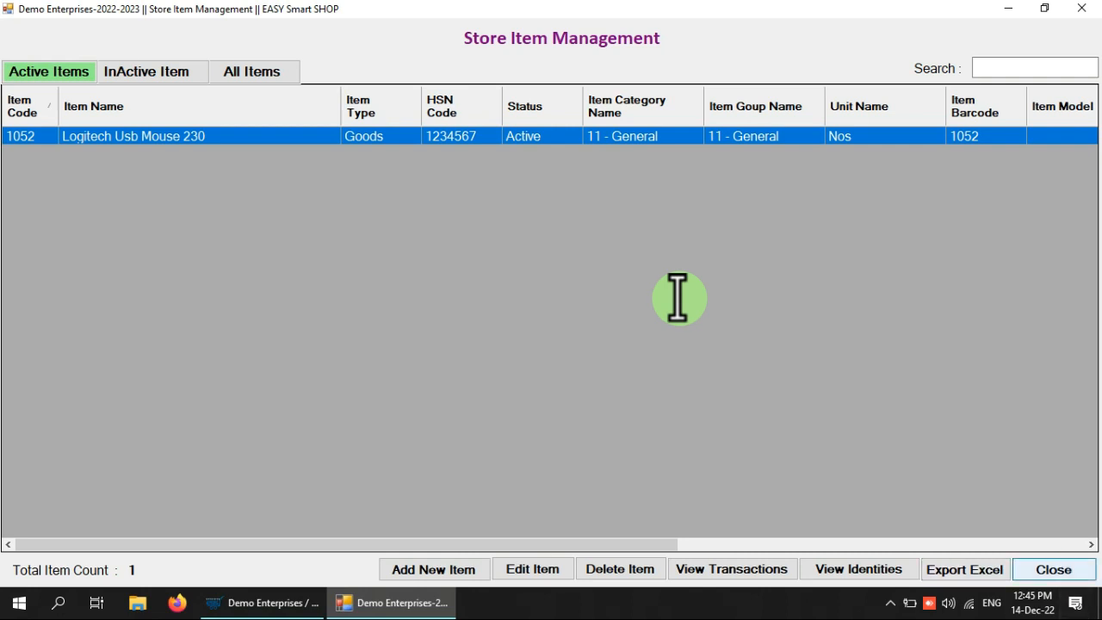
Open a new Purchase Entry for supplier Demo Multi Services and choose Add New from the item picker
click(1059, 569)
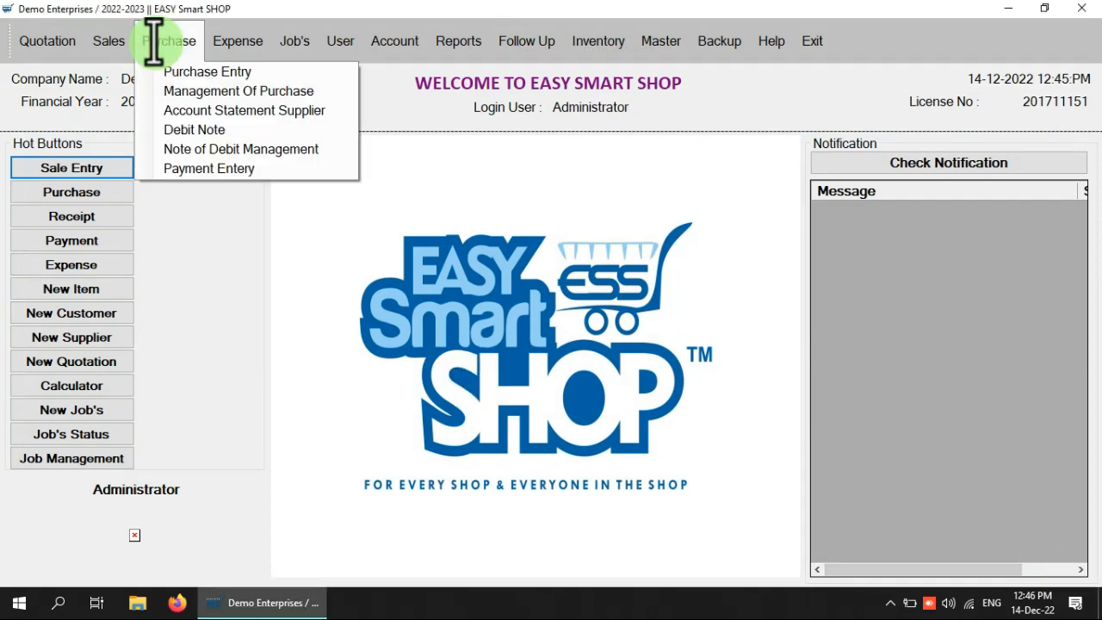
click(186, 71)
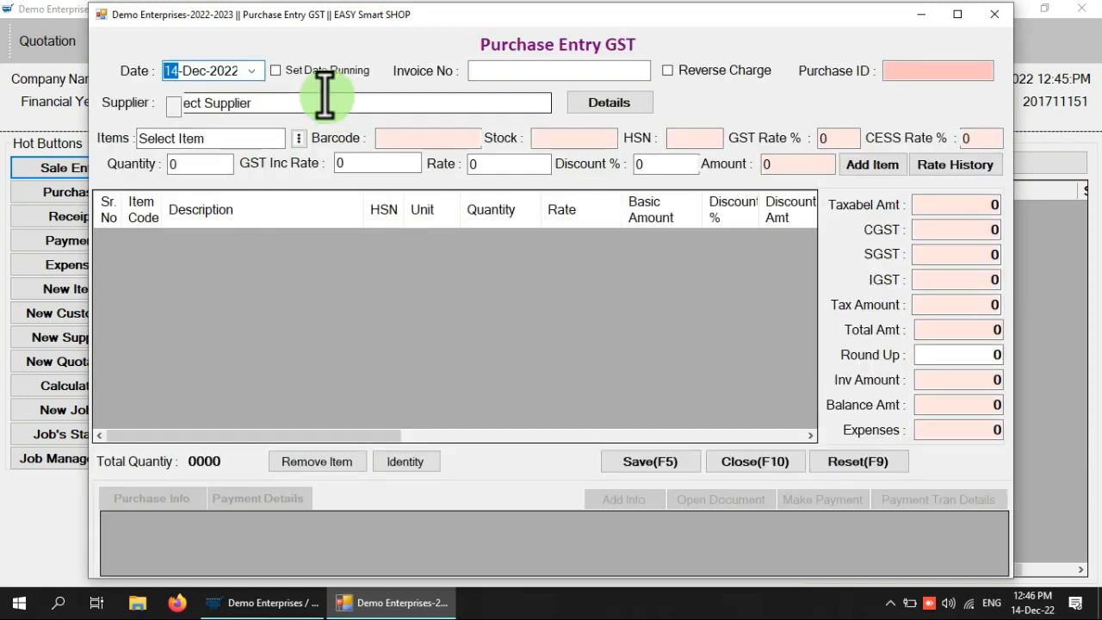
click(325, 96)
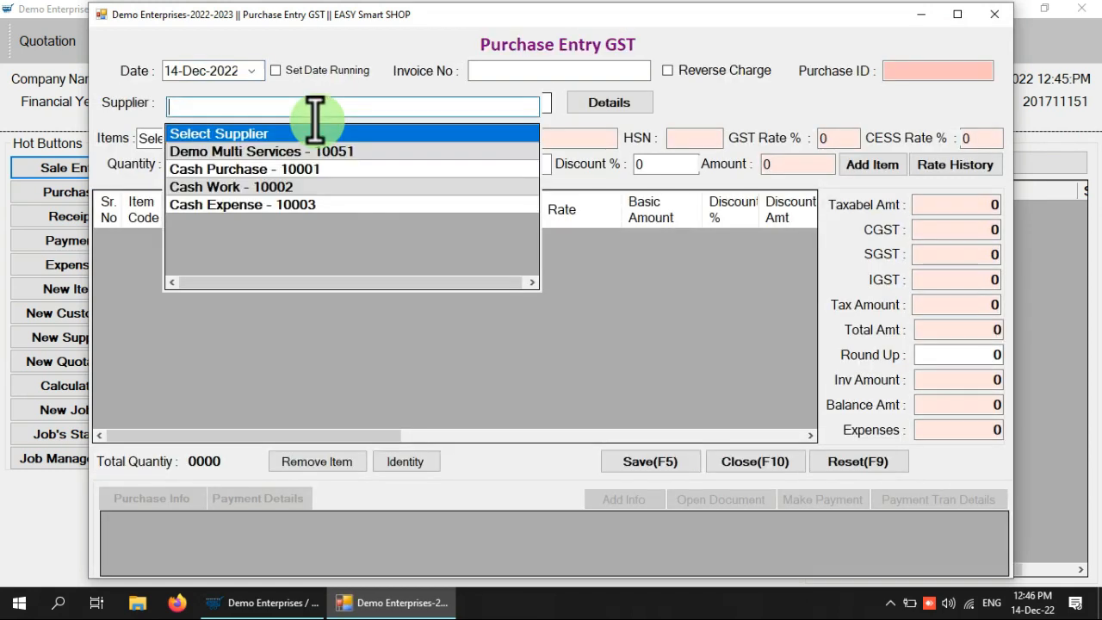
click(263, 149)
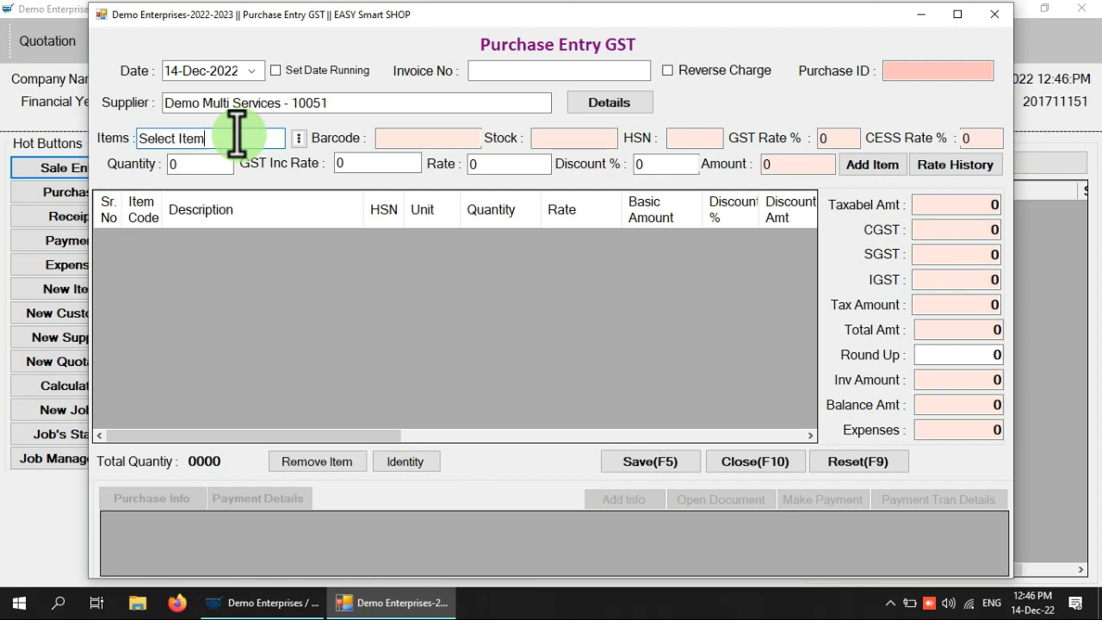
click(299, 139)
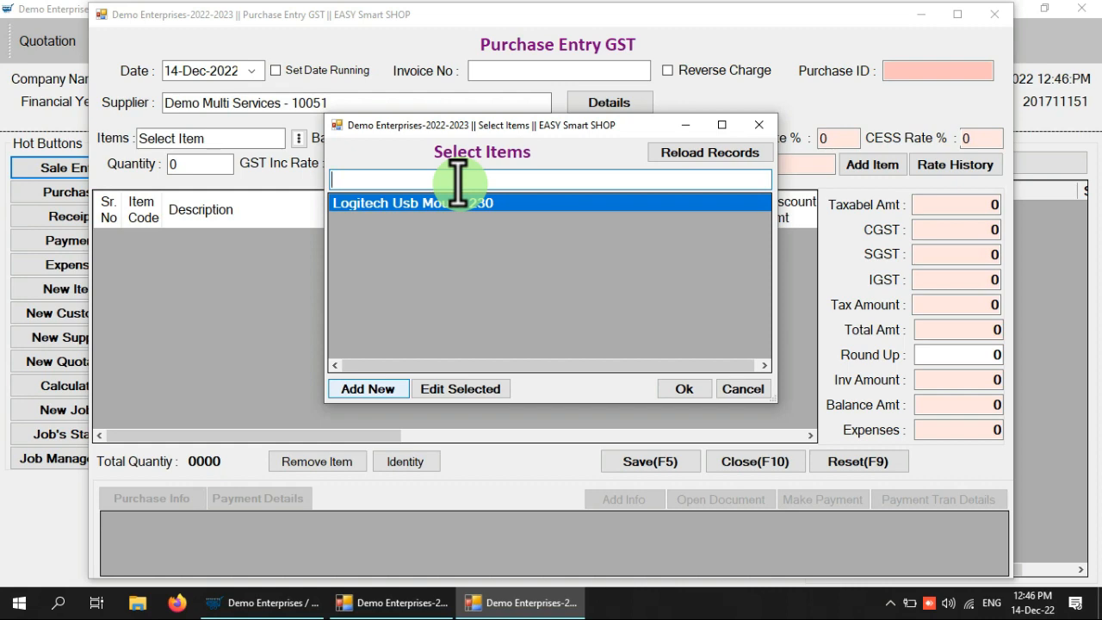
click(359, 387)
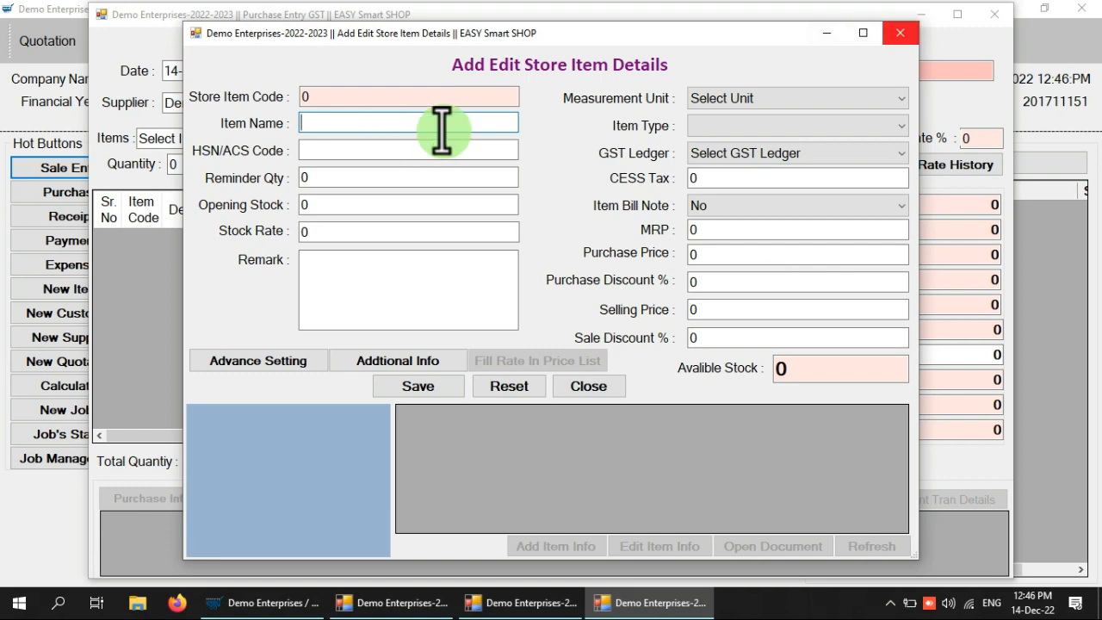
Discard the blank new-item forms and select Logitech Usb Mouse 230 (barcode 1052, rate 200) for the purchase line
click(904, 31)
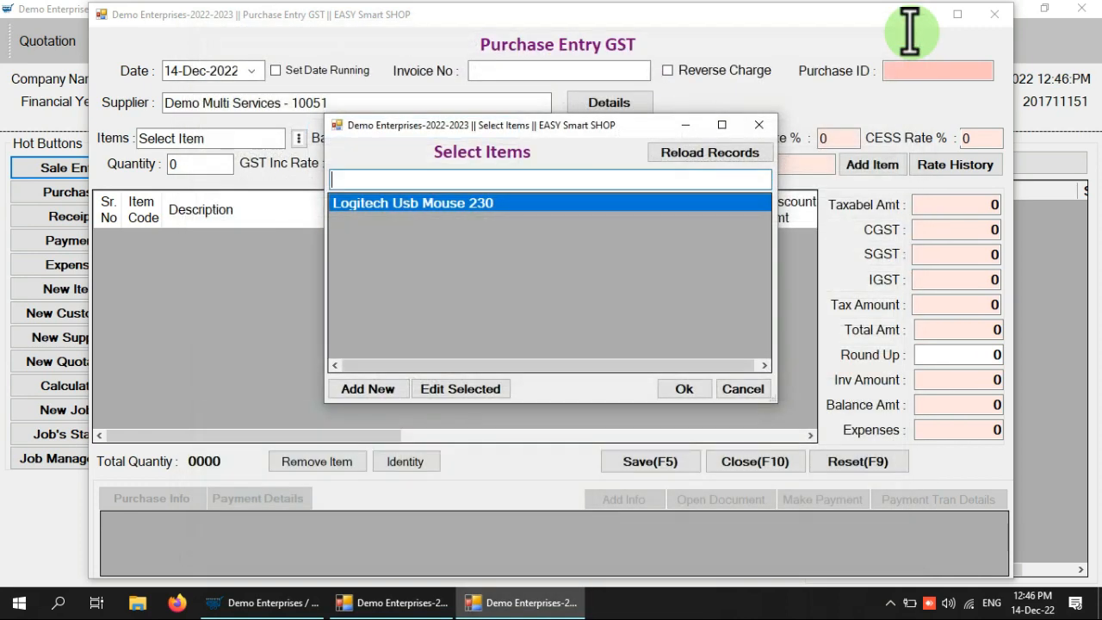
click(377, 391)
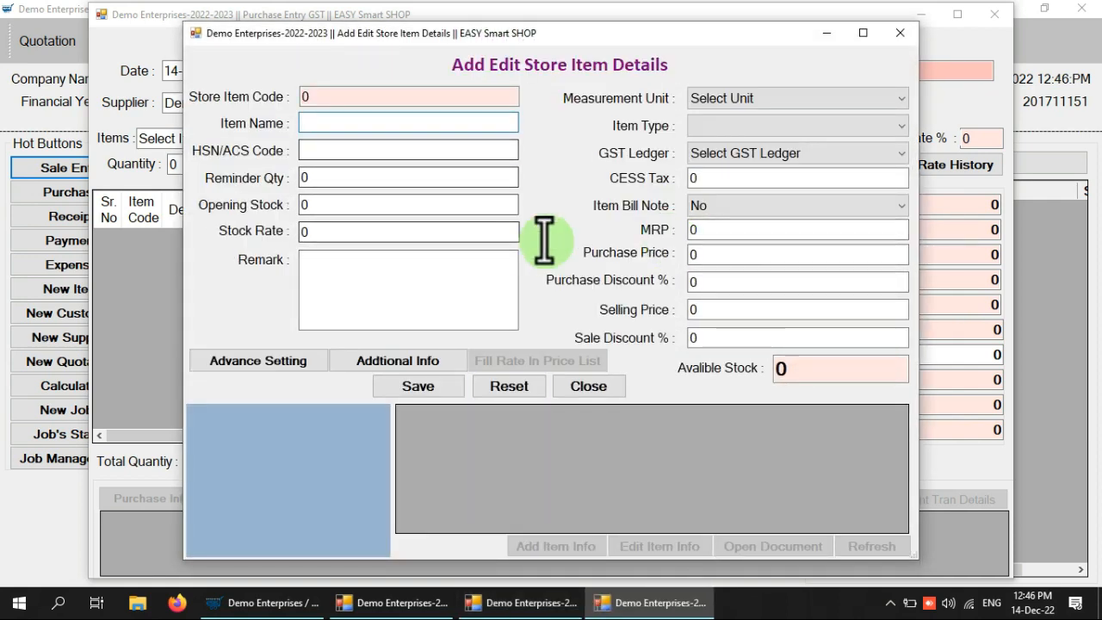
click(589, 389)
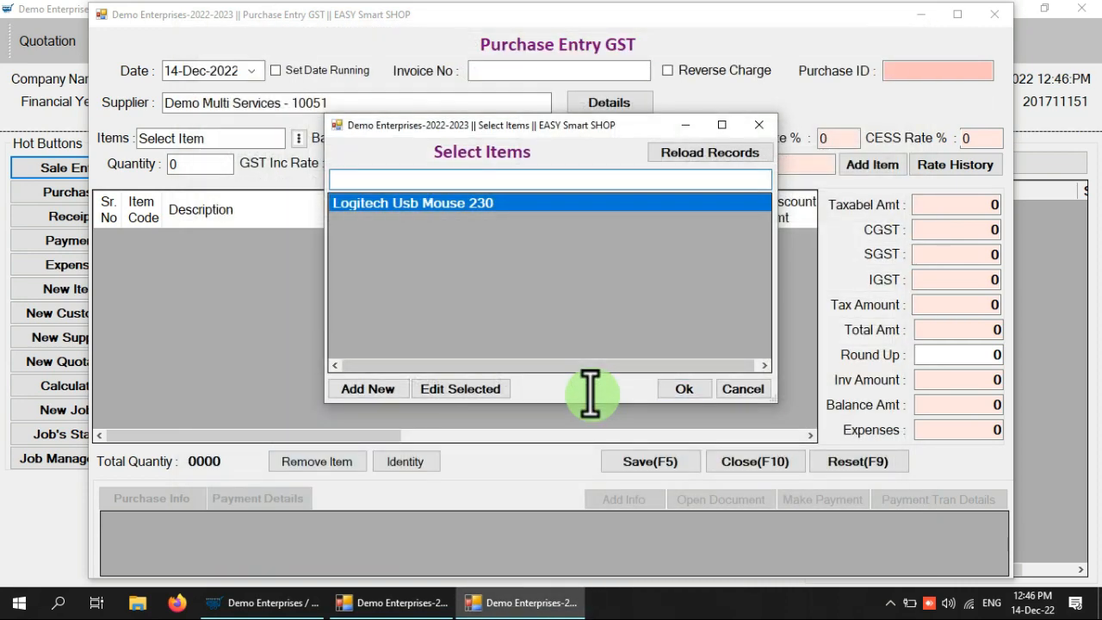
click(684, 389)
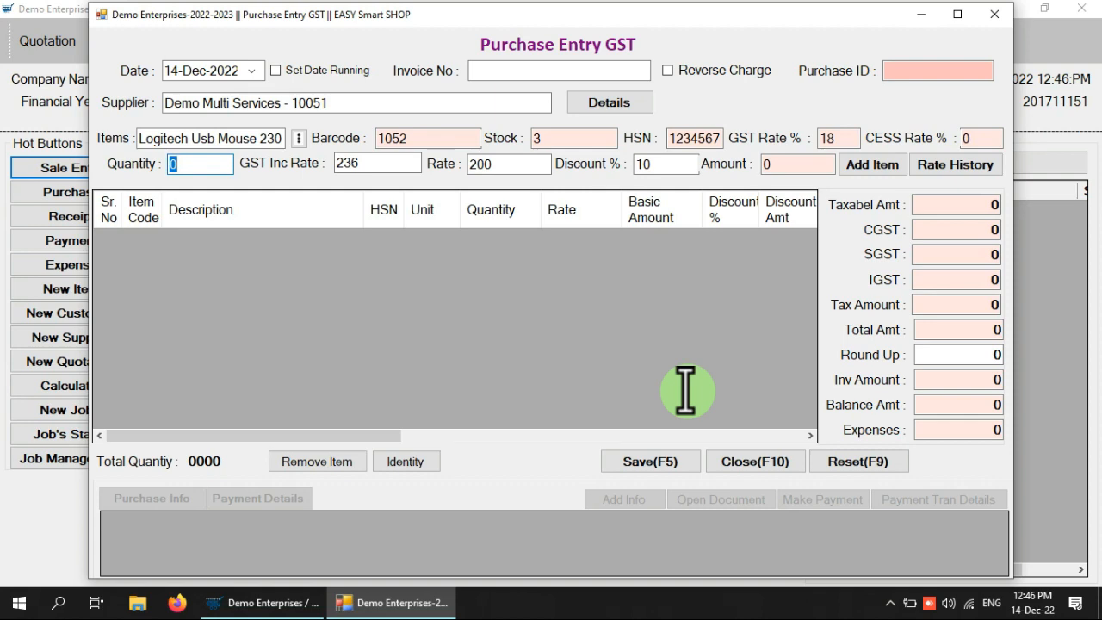
click(604, 328)
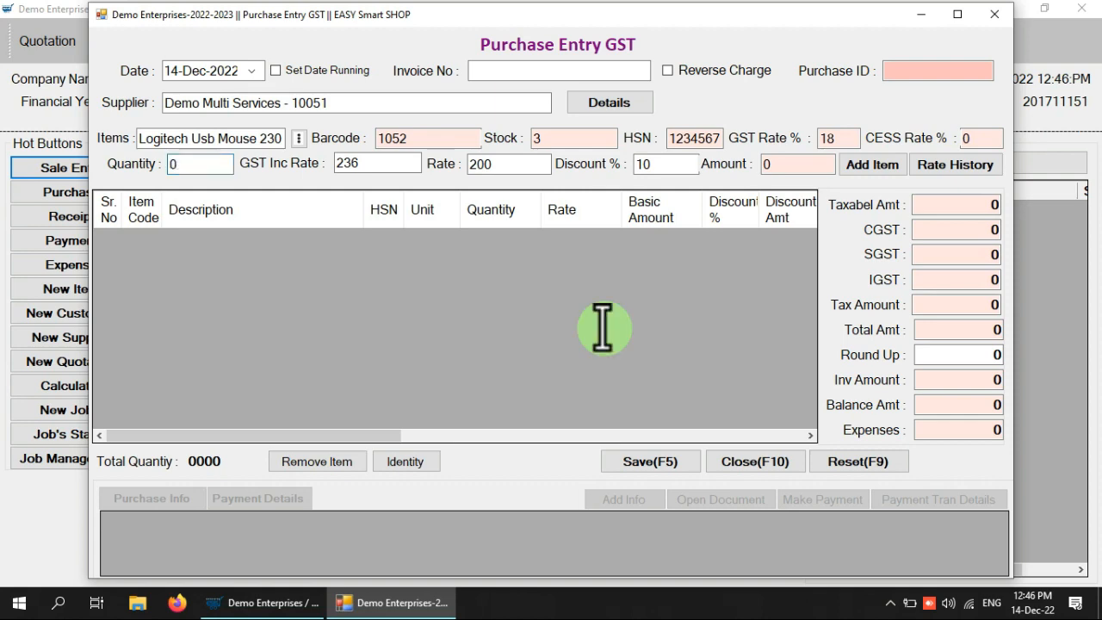
Close Purchase Entry GST unsaved, open and close a New Item form, then open the Quotation menu
click(993, 16)
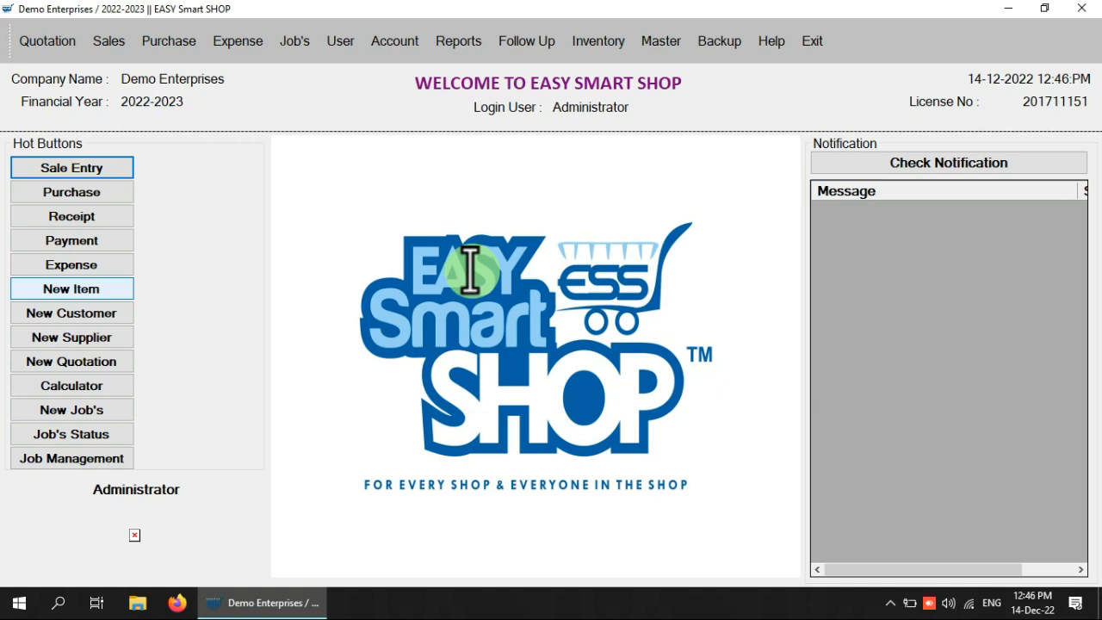
click(104, 288)
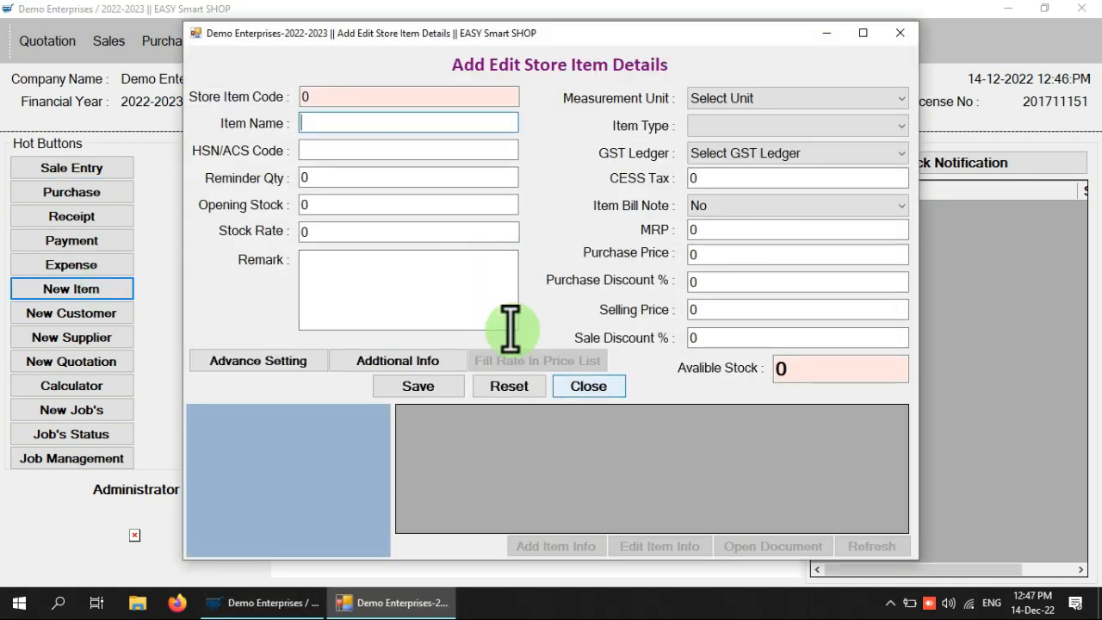
click(594, 386)
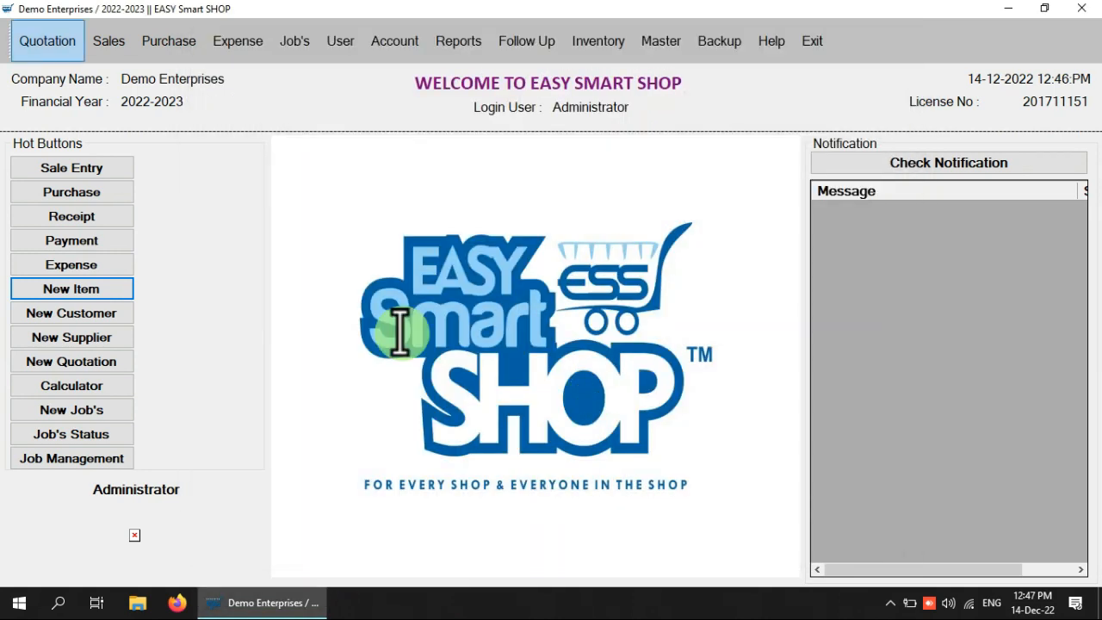
click(40, 39)
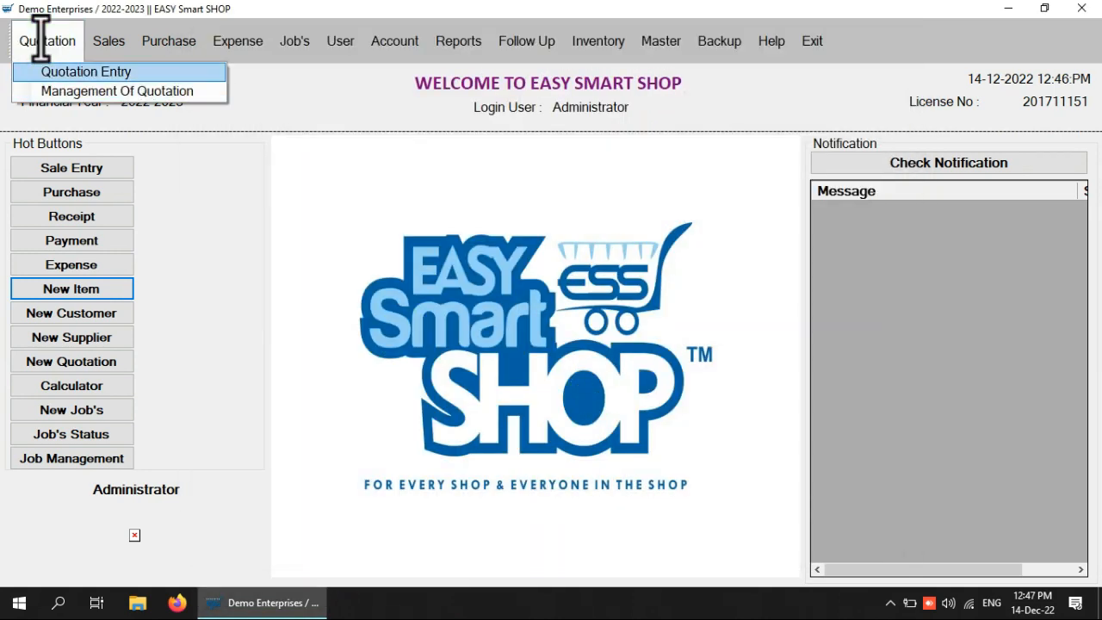